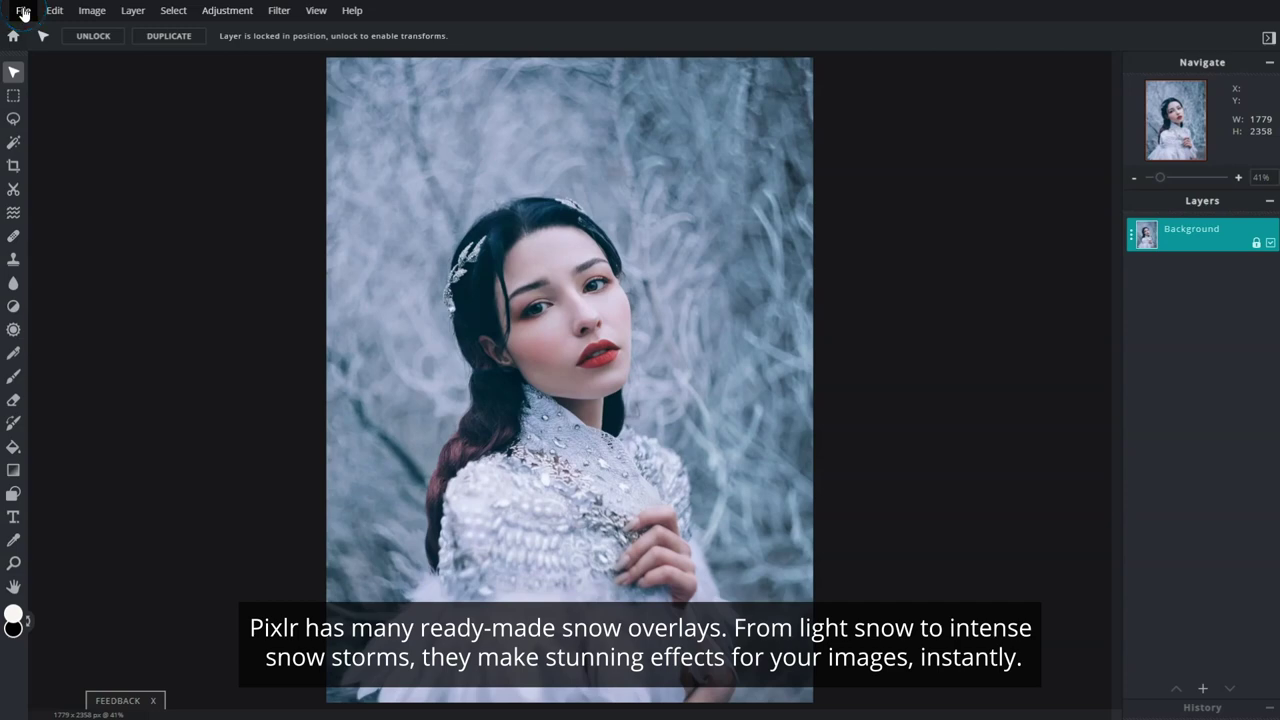
Step: Try several ready-made snow overlays on the photo, then close the browser without keeping any
{"action": "left_click", "coordinate": [118, 100]}
{"action": "left_click", "coordinate": [860, 300]}
{"action": "scroll", "coordinate": [860, 320], "scroll_direction": "down", "scroll_amount": 5}
{"action": "scroll", "coordinate": [857, 311], "scroll_direction": "down", "scroll_amount": 5}
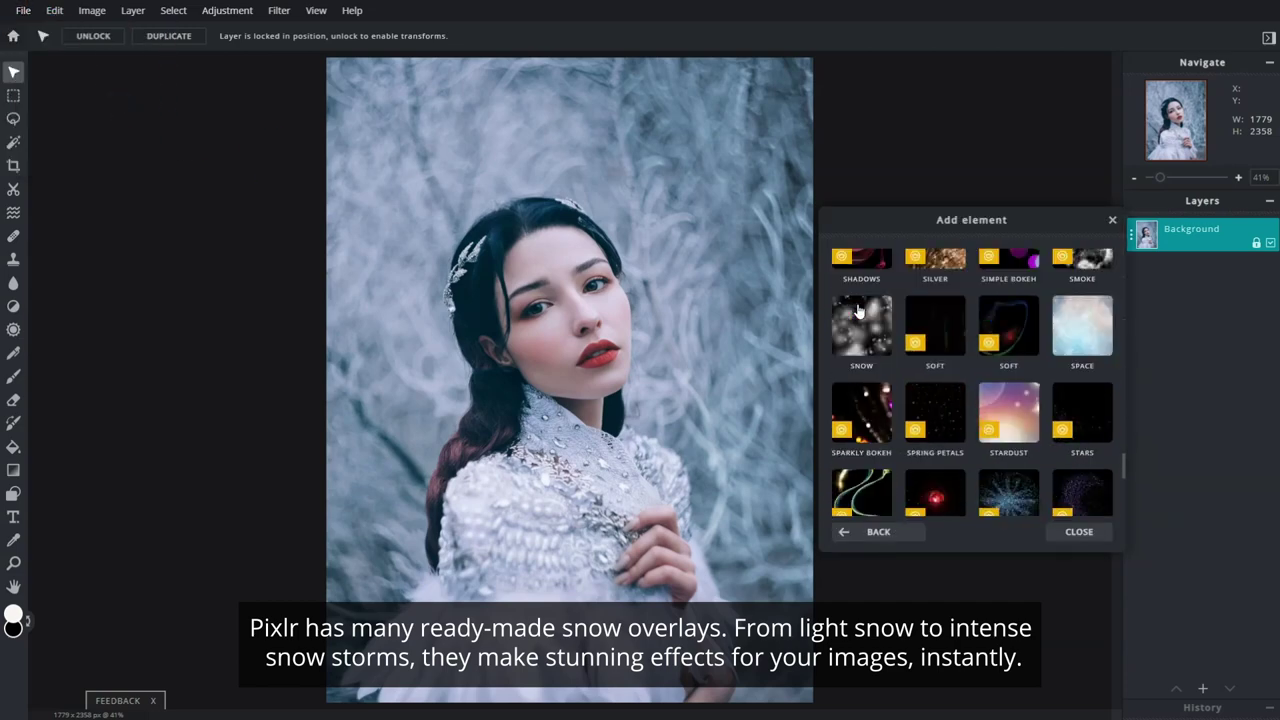
{"action": "left_click", "coordinate": [862, 320]}
{"action": "left_click", "coordinate": [1008, 345]}
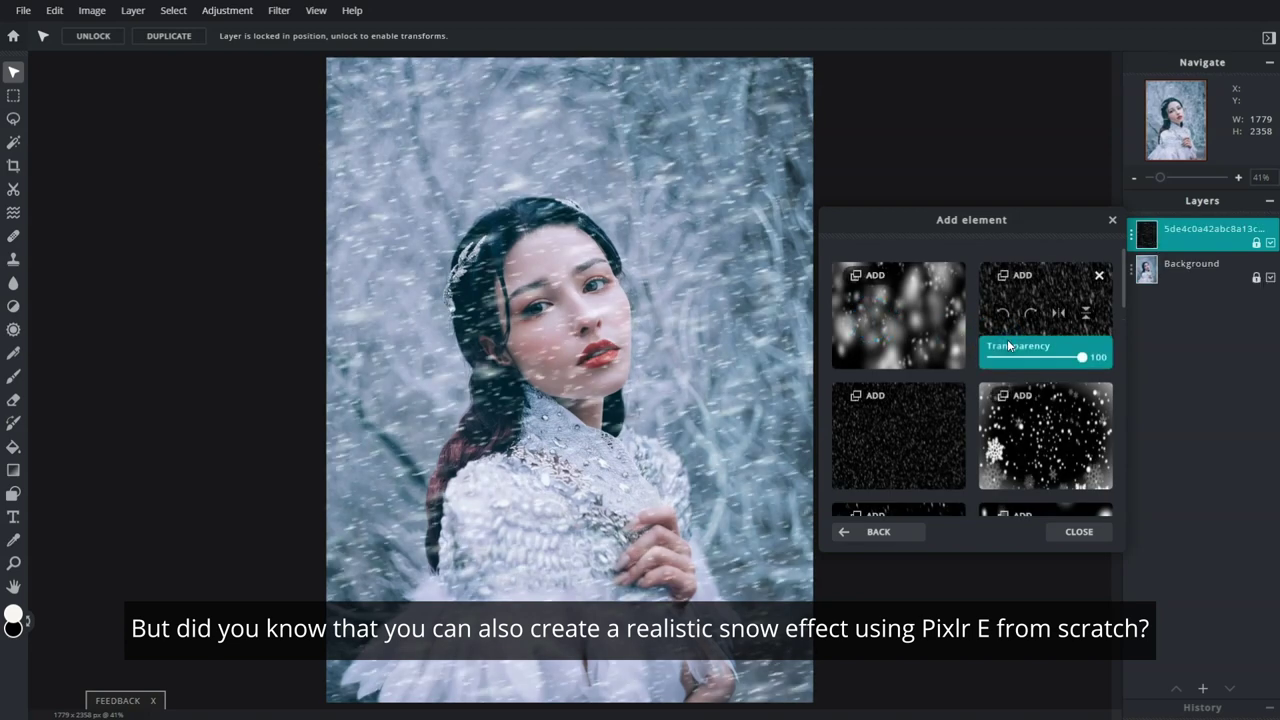
{"action": "scroll", "coordinate": [1008, 347], "scroll_direction": "down", "scroll_amount": 3}
{"action": "left_click", "coordinate": [1033, 405]}
{"action": "scroll", "coordinate": [1033, 407], "scroll_direction": "down", "scroll_amount": 2}
{"action": "left_click", "coordinate": [1040, 420]}
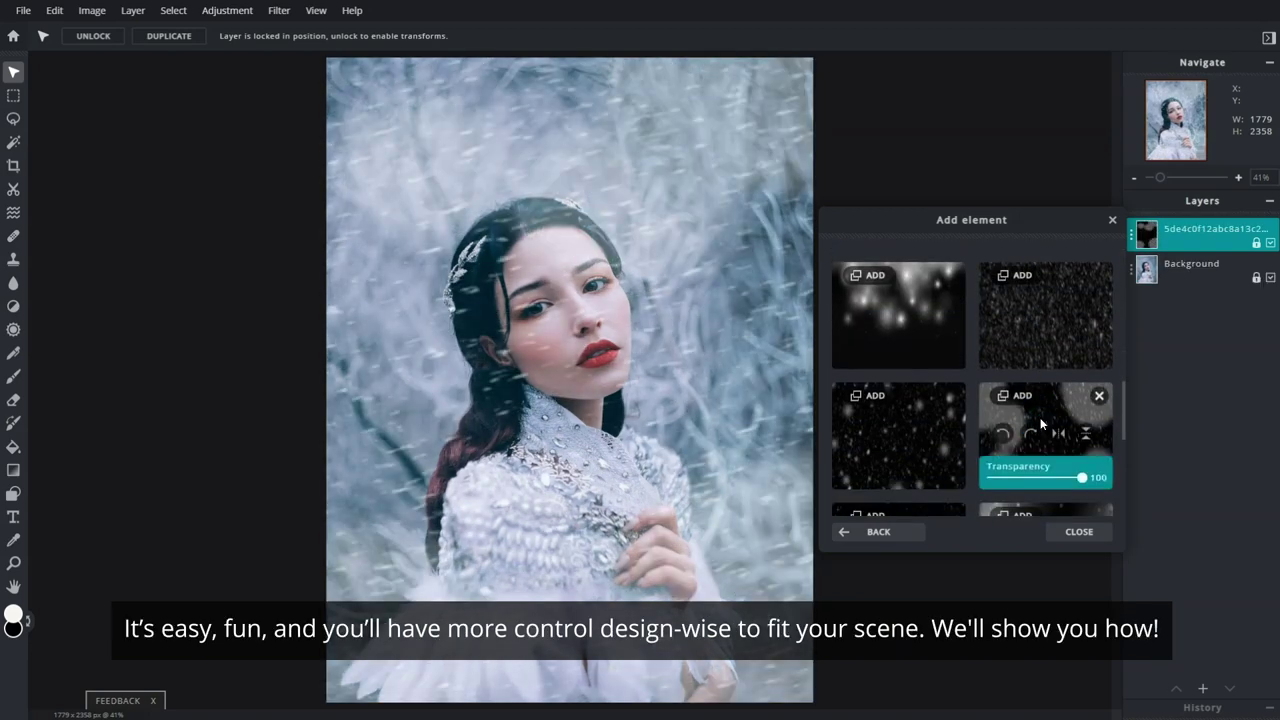
{"action": "left_click", "coordinate": [899, 480]}
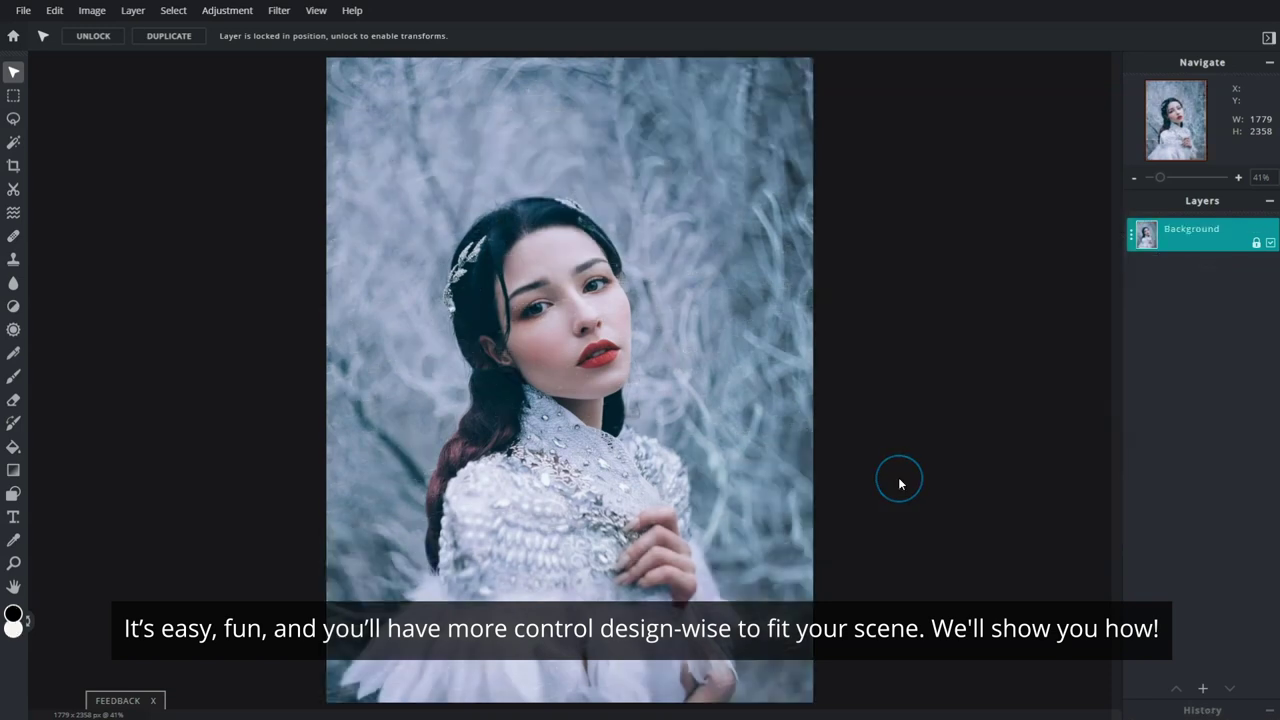
Step: Add a new empty Layer 2 above the portrait and fill it solid black
{"action": "left_click", "coordinate": [1201, 689]}
{"action": "left_click", "coordinate": [548, 362]}
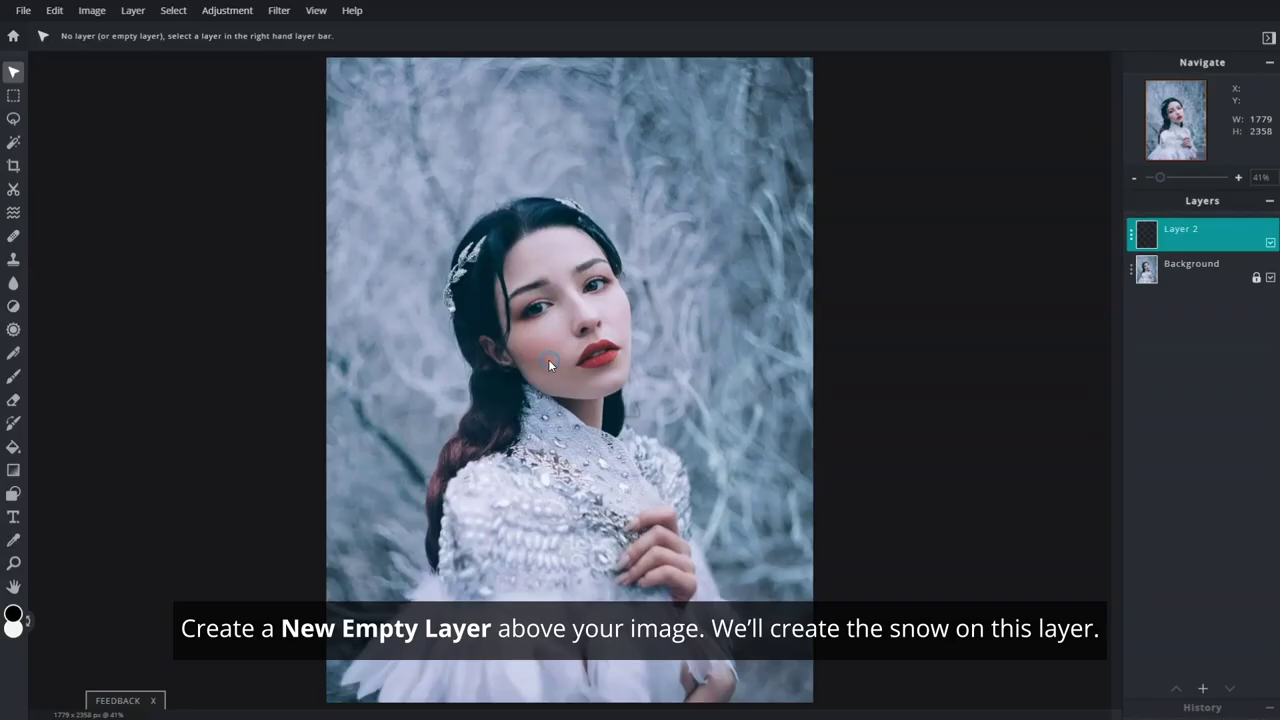
{"action": "left_click", "coordinate": [13, 447]}
{"action": "left_click", "coordinate": [24, 606]}
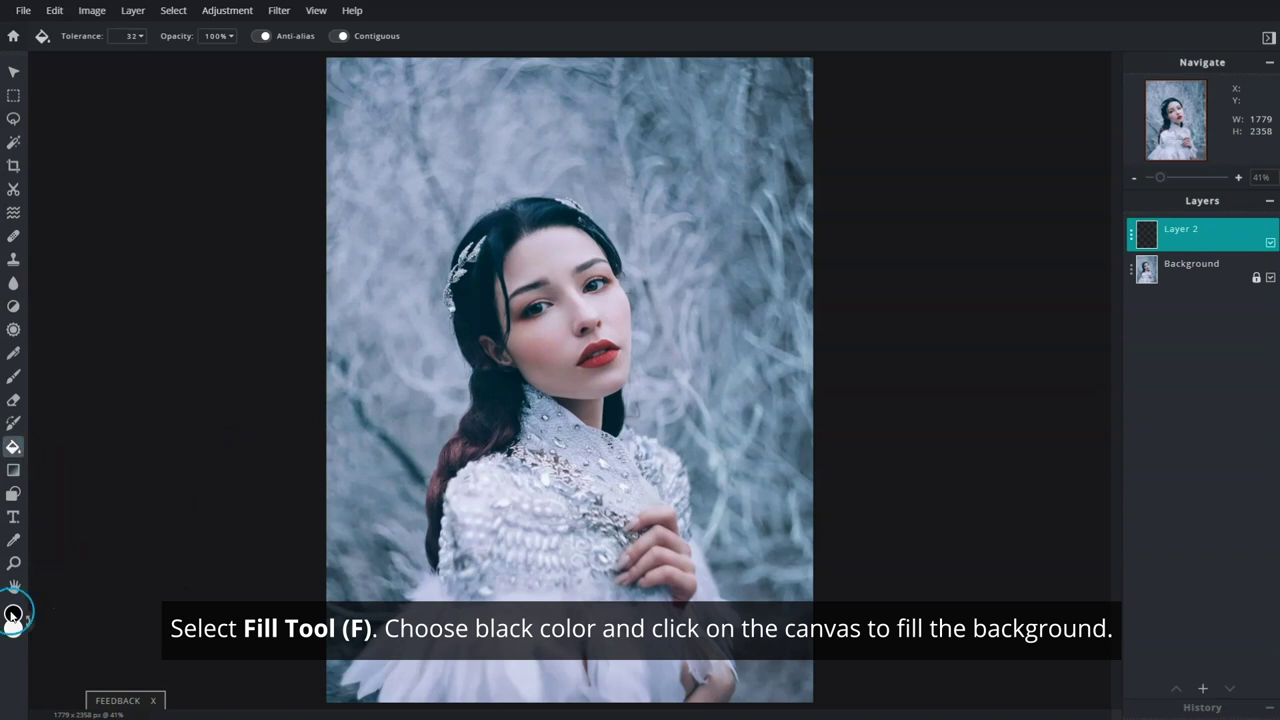
{"action": "left_click", "coordinate": [566, 362]}
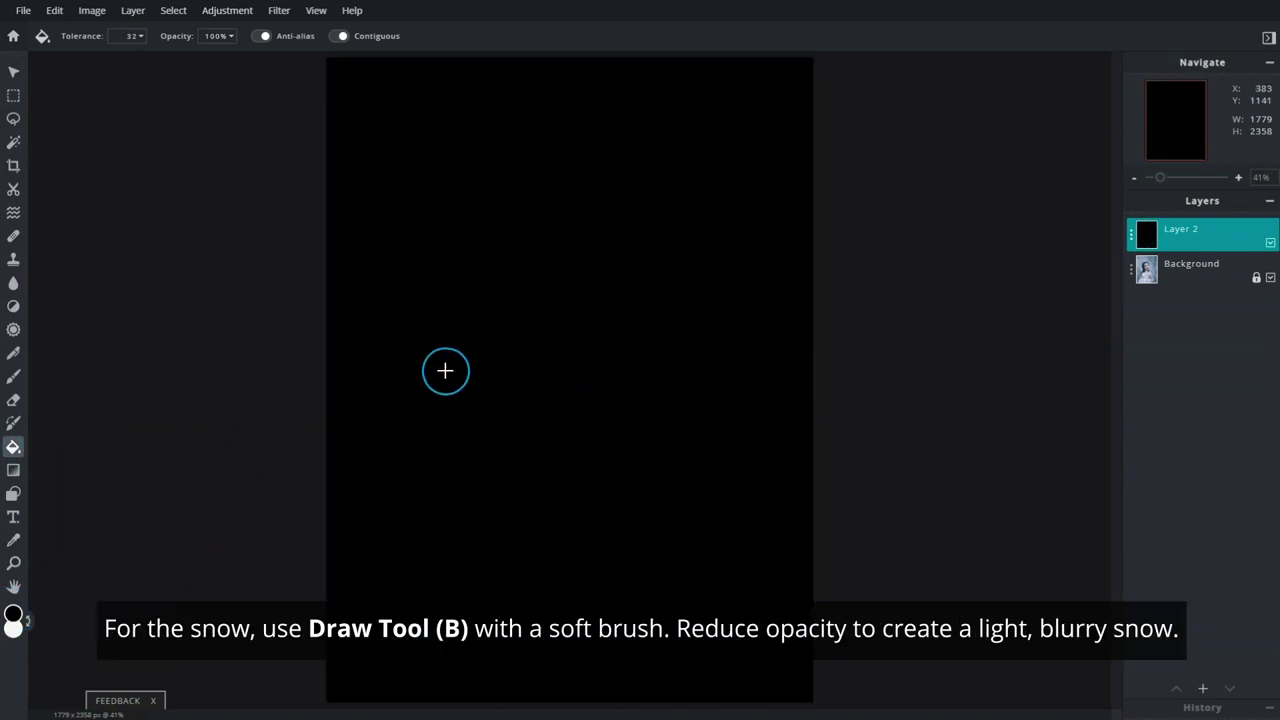
{"action": "left_click", "coordinate": [14, 378]}
Step: Dab seven faint snowflakes with the soft 400px brush at 21% opacity
{"action": "left_click", "coordinate": [120, 36]}
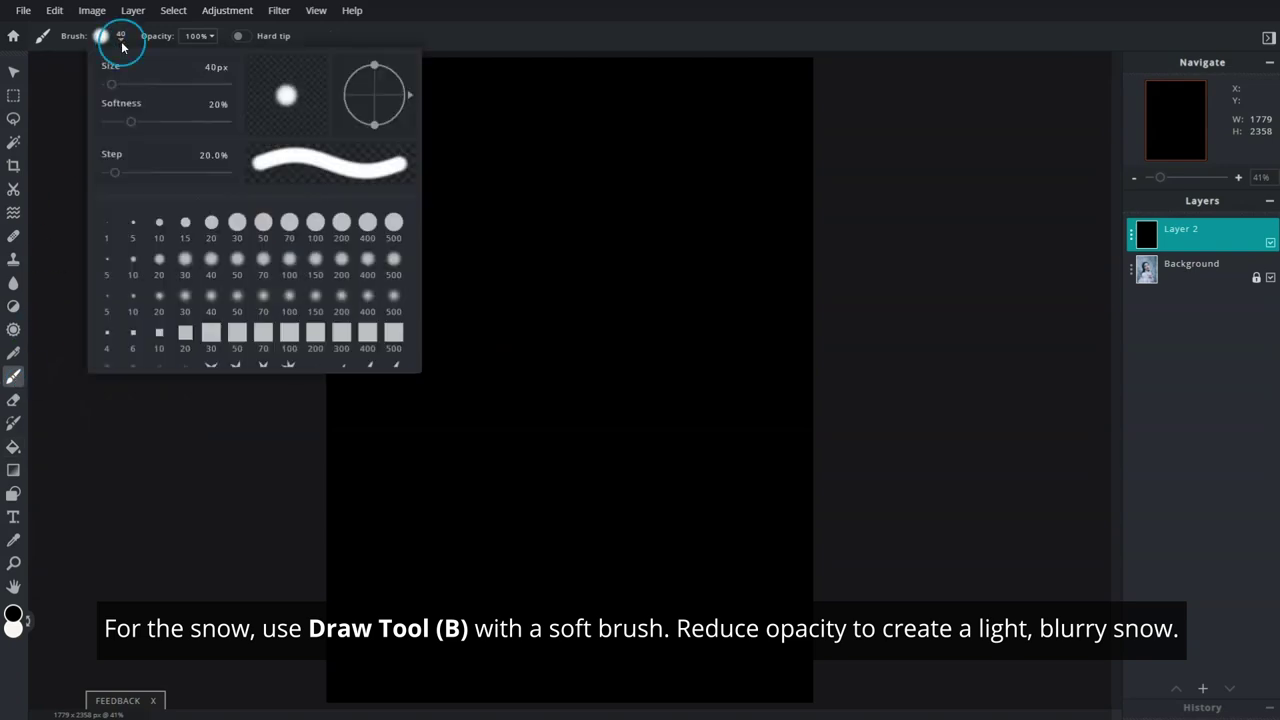
{"action": "left_click", "coordinate": [367, 300]}
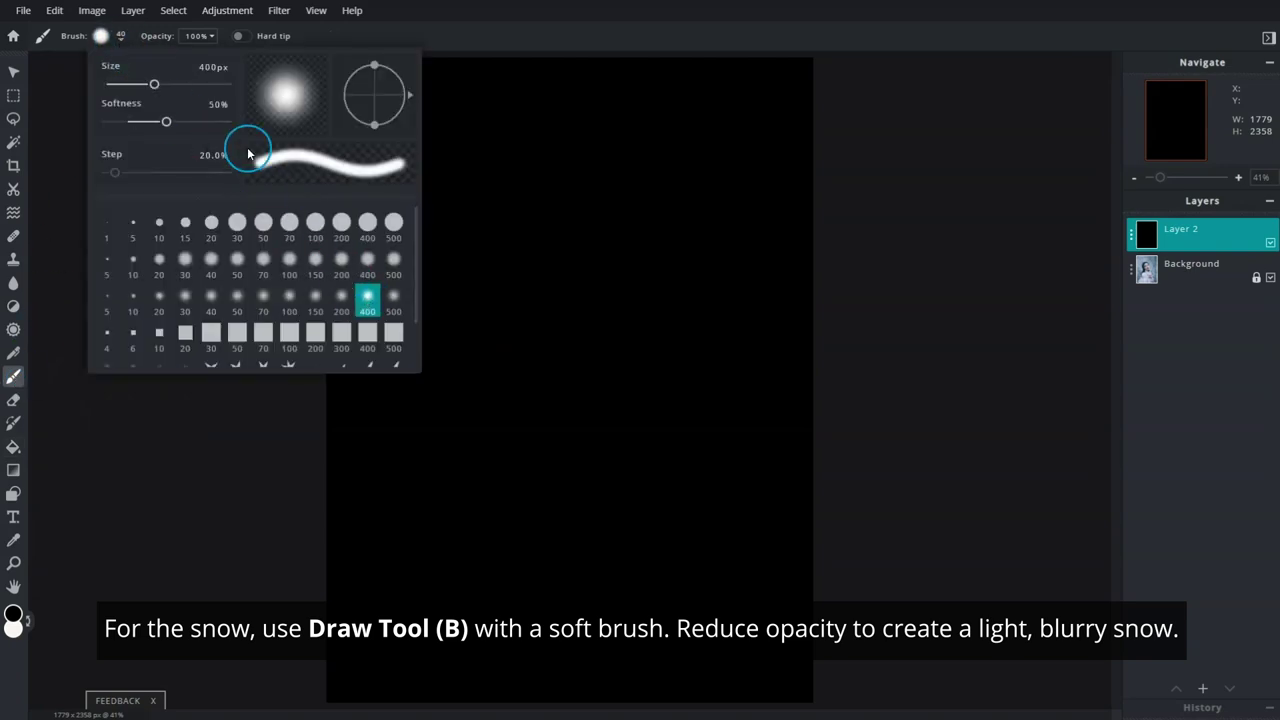
{"action": "left_click", "coordinate": [205, 36]}
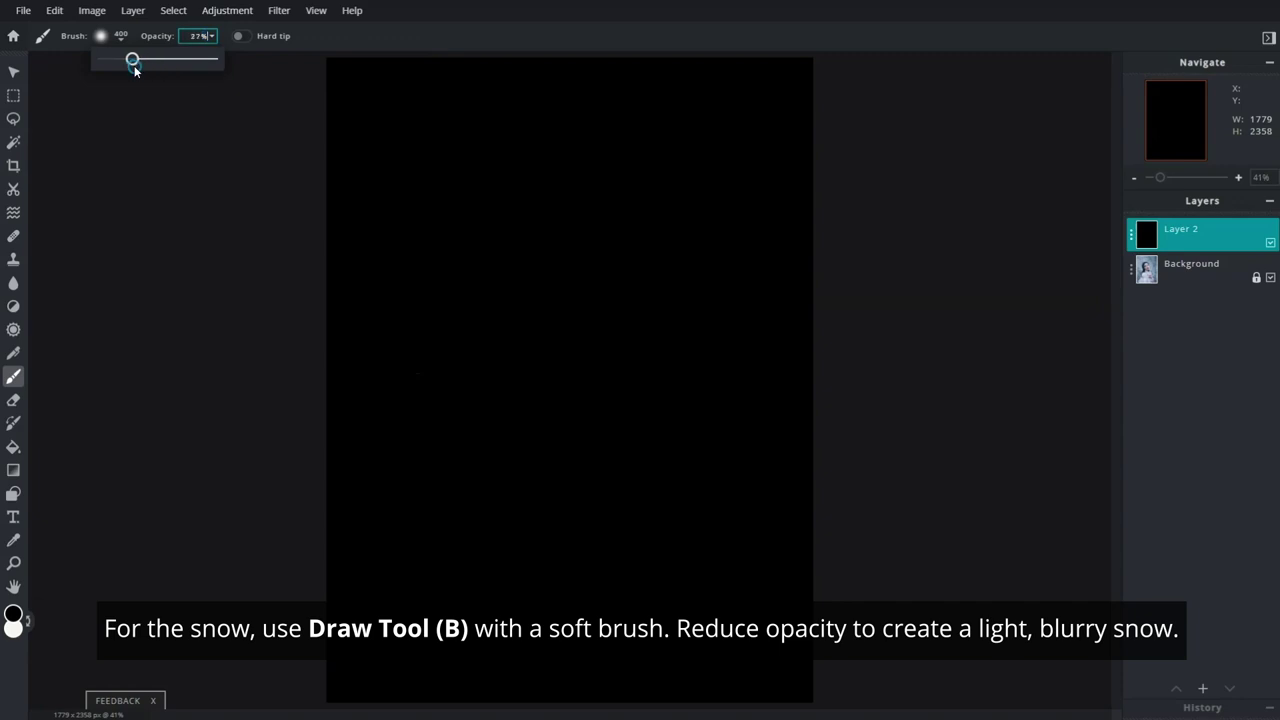
{"action": "left_click", "coordinate": [417, 143]}
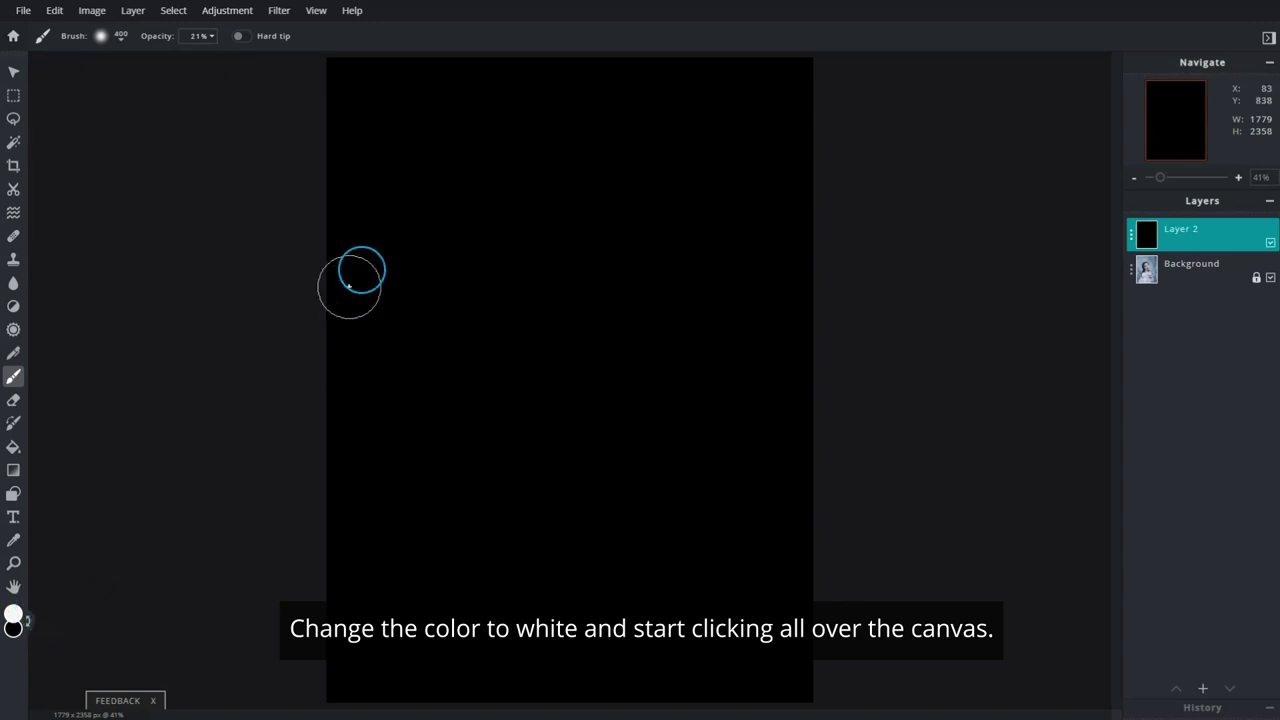
{"action": "left_click", "coordinate": [416, 146]}
{"action": "left_click", "coordinate": [420, 437]}
{"action": "left_click", "coordinate": [651, 350]}
{"action": "left_click", "coordinate": [760, 574]}
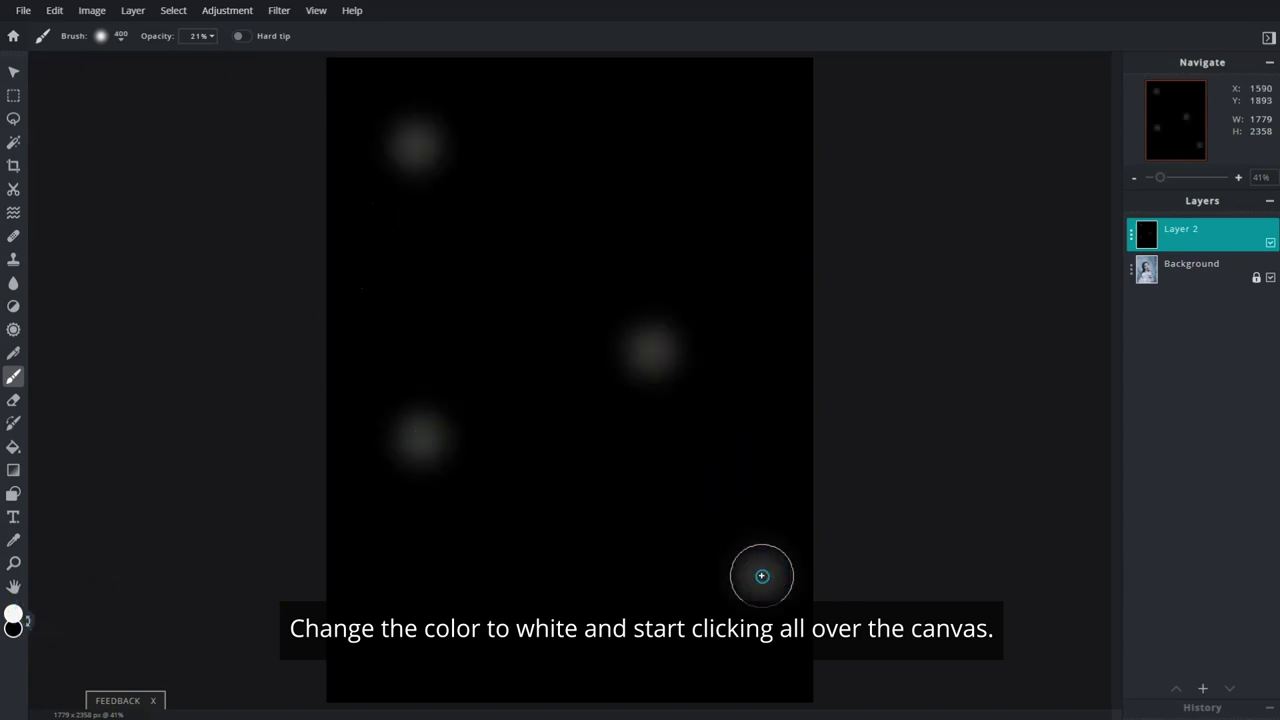
{"action": "left_click", "coordinate": [485, 660]}
{"action": "left_click", "coordinate": [756, 101]}
{"action": "left_click", "coordinate": [323, 600]}
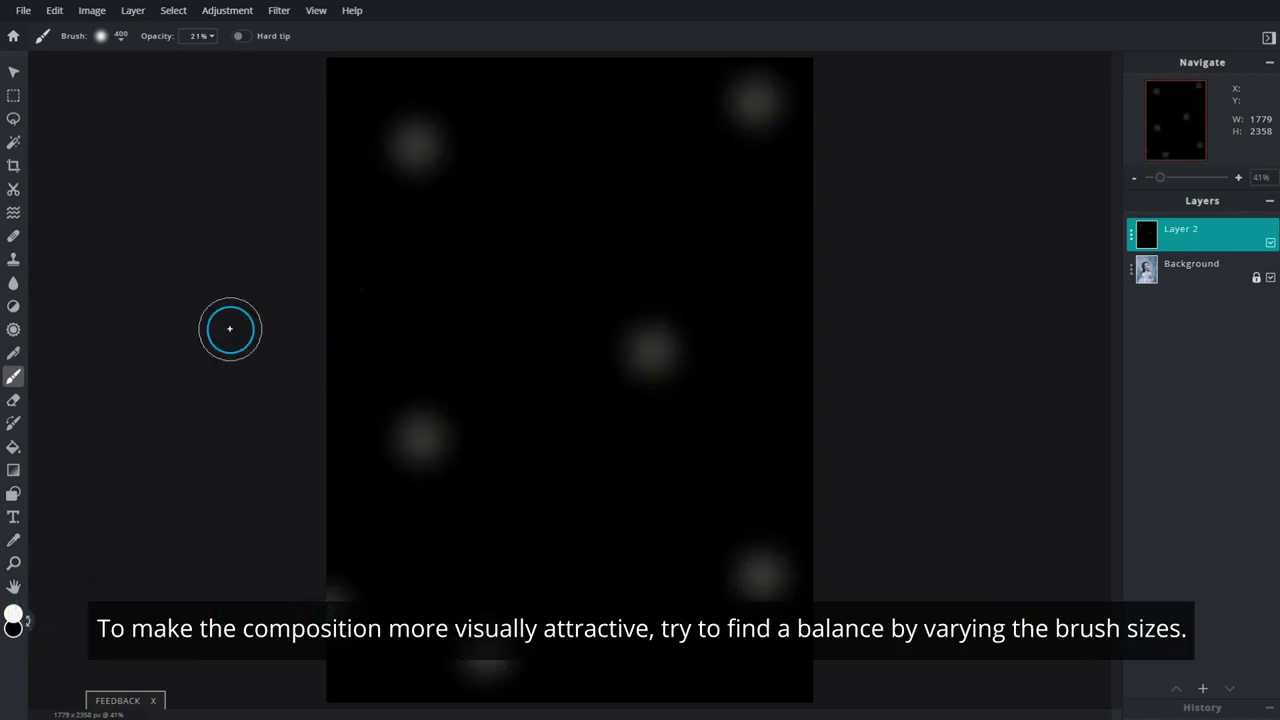
Step: Add fourteen smaller soft snow dabs across the canvas with the 200px soft brush
{"action": "left_click", "coordinate": [118, 46]}
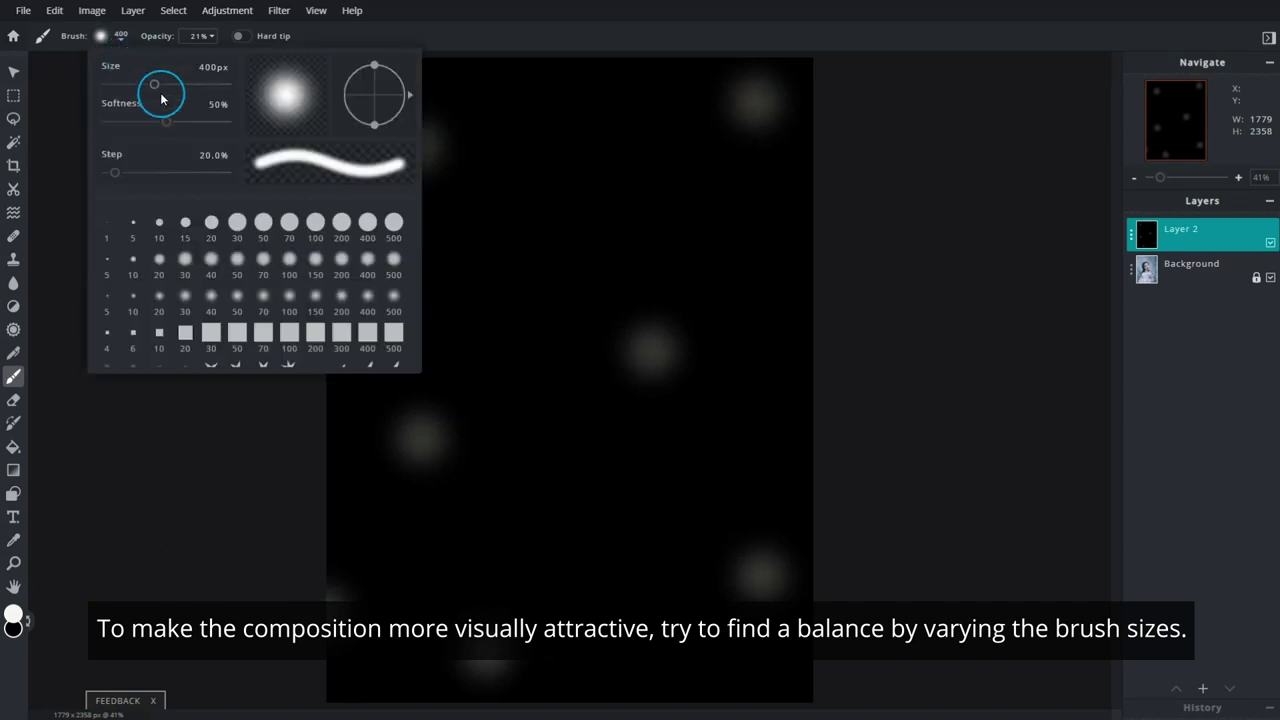
{"action": "left_click", "coordinate": [340, 302]}
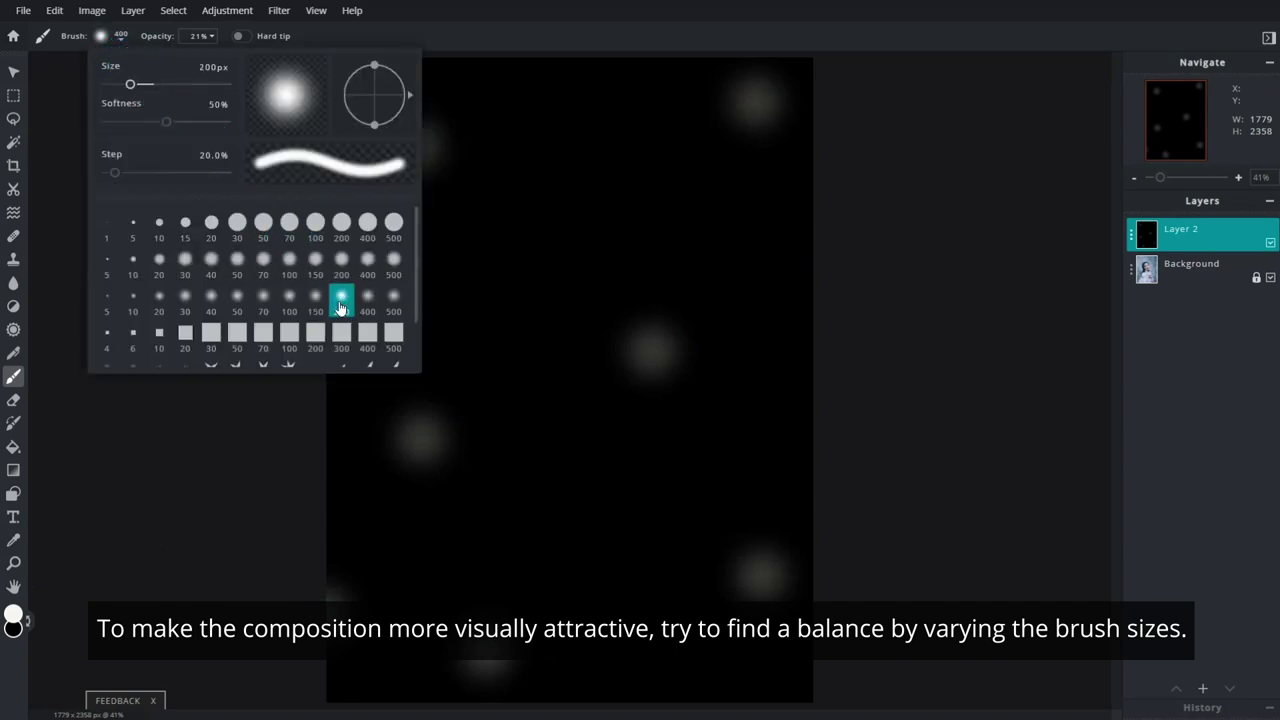
{"action": "left_click", "coordinate": [393, 520]}
{"action": "left_click", "coordinate": [770, 667]}
{"action": "left_click", "coordinate": [730, 510]}
{"action": "left_click", "coordinate": [754, 413]}
{"action": "left_click", "coordinate": [607, 523]}
{"action": "left_click", "coordinate": [515, 543]}
{"action": "left_click", "coordinate": [548, 417]}
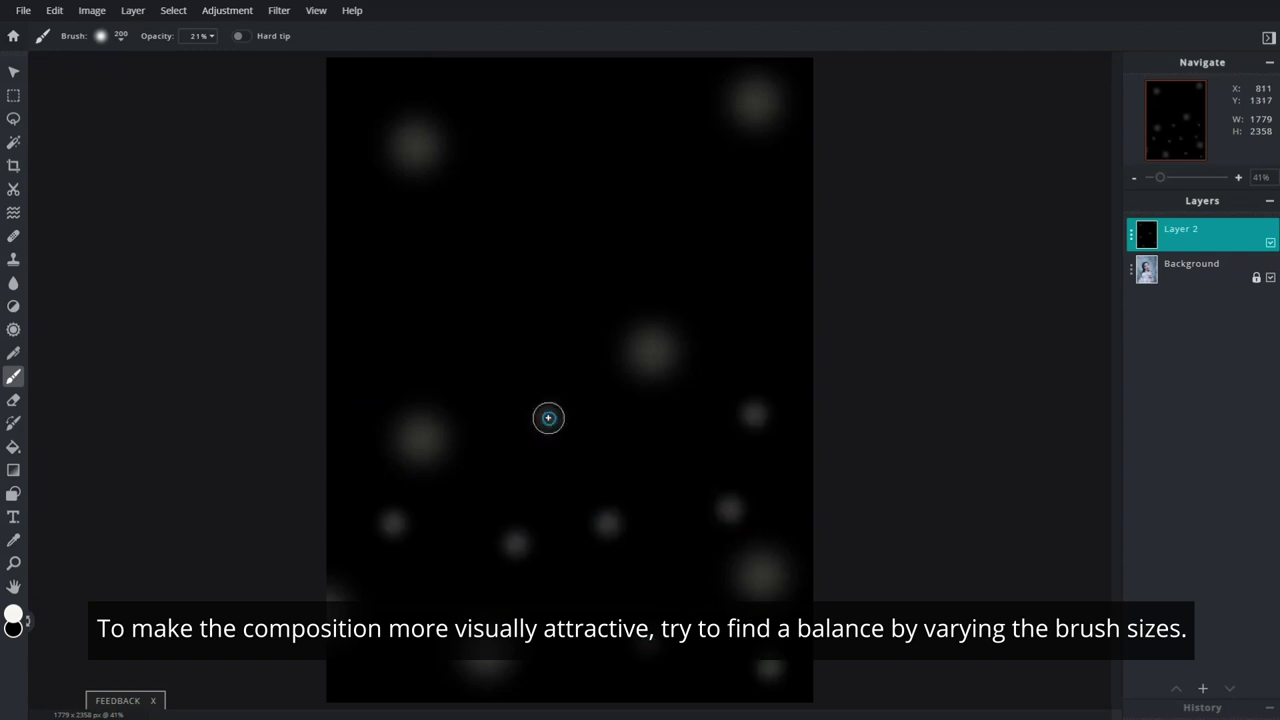
{"action": "left_click", "coordinate": [512, 304]}
{"action": "left_click", "coordinate": [652, 228]}
{"action": "left_click", "coordinate": [765, 280]}
{"action": "left_click", "coordinate": [672, 97]}
{"action": "left_click", "coordinate": [573, 110]}
{"action": "left_click", "coordinate": [506, 193]}
{"action": "left_click", "coordinate": [436, 68]}
{"action": "left_click", "coordinate": [121, 40]}
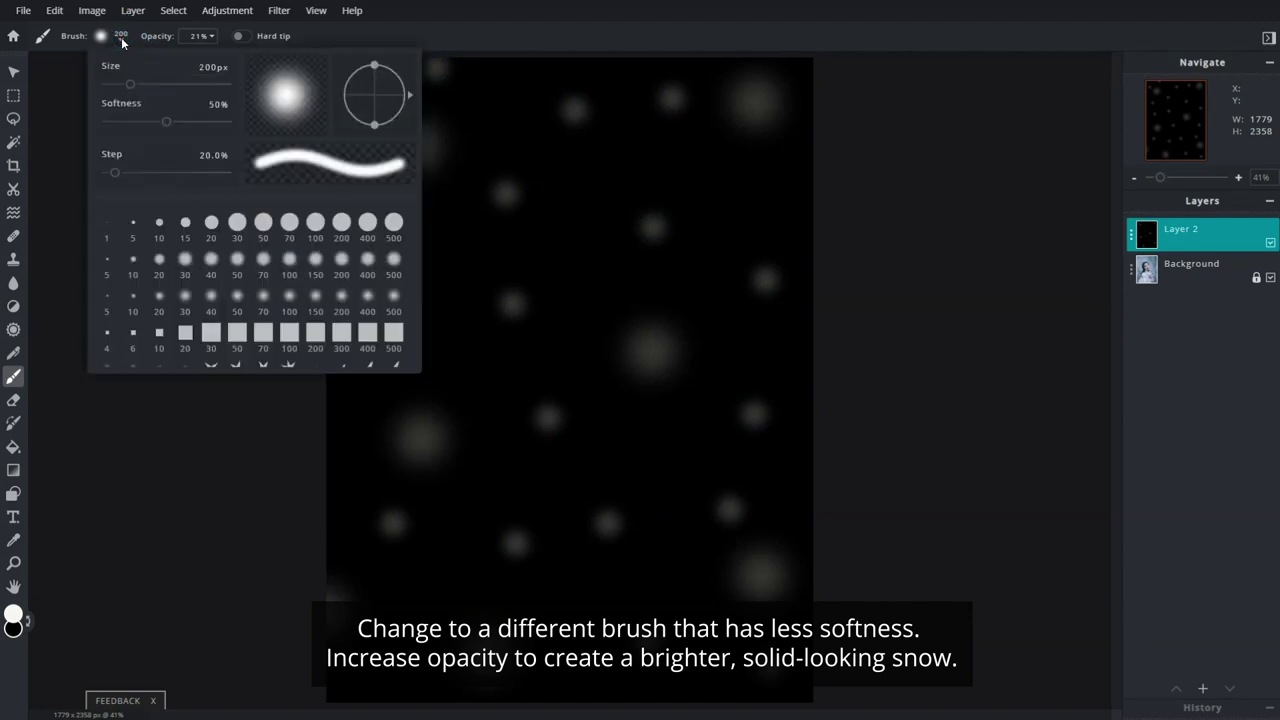
Step: Paint thirteen bright snow dots with a 200px, 25%-softness brush at 71% opacity
{"action": "left_click", "coordinate": [341, 262]}
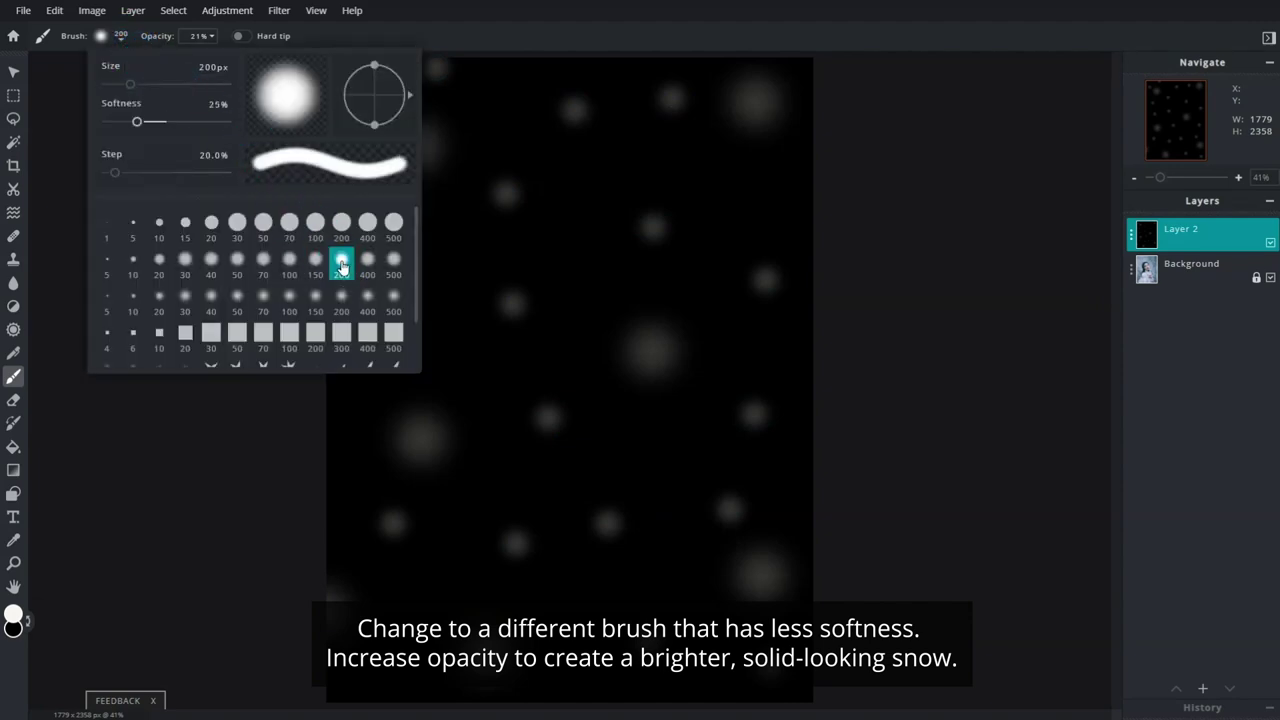
{"action": "left_click", "coordinate": [209, 36]}
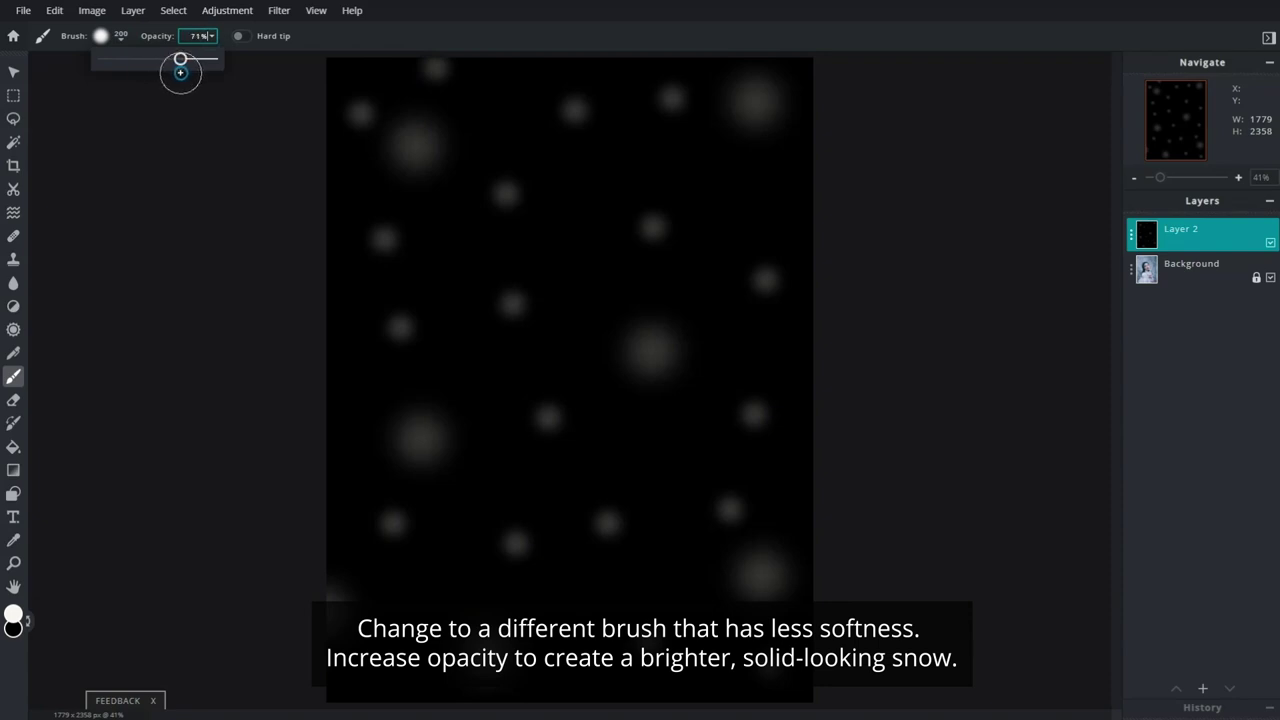
{"action": "left_click", "coordinate": [405, 181]}
{"action": "left_click", "coordinate": [390, 400]}
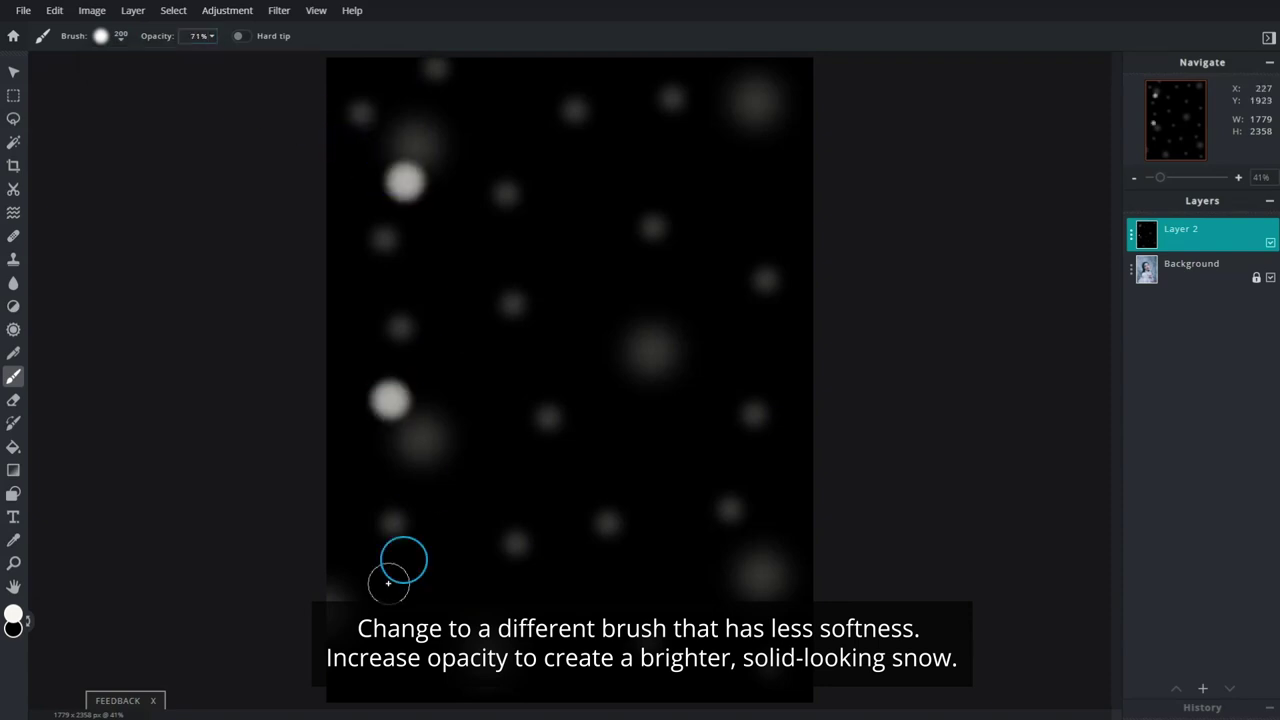
{"action": "left_click", "coordinate": [573, 510]}
{"action": "left_click", "coordinate": [750, 600]}
{"action": "left_click", "coordinate": [720, 444]}
{"action": "left_click", "coordinate": [760, 343]}
{"action": "left_click", "coordinate": [715, 210]}
{"action": "left_click", "coordinate": [645, 286]}
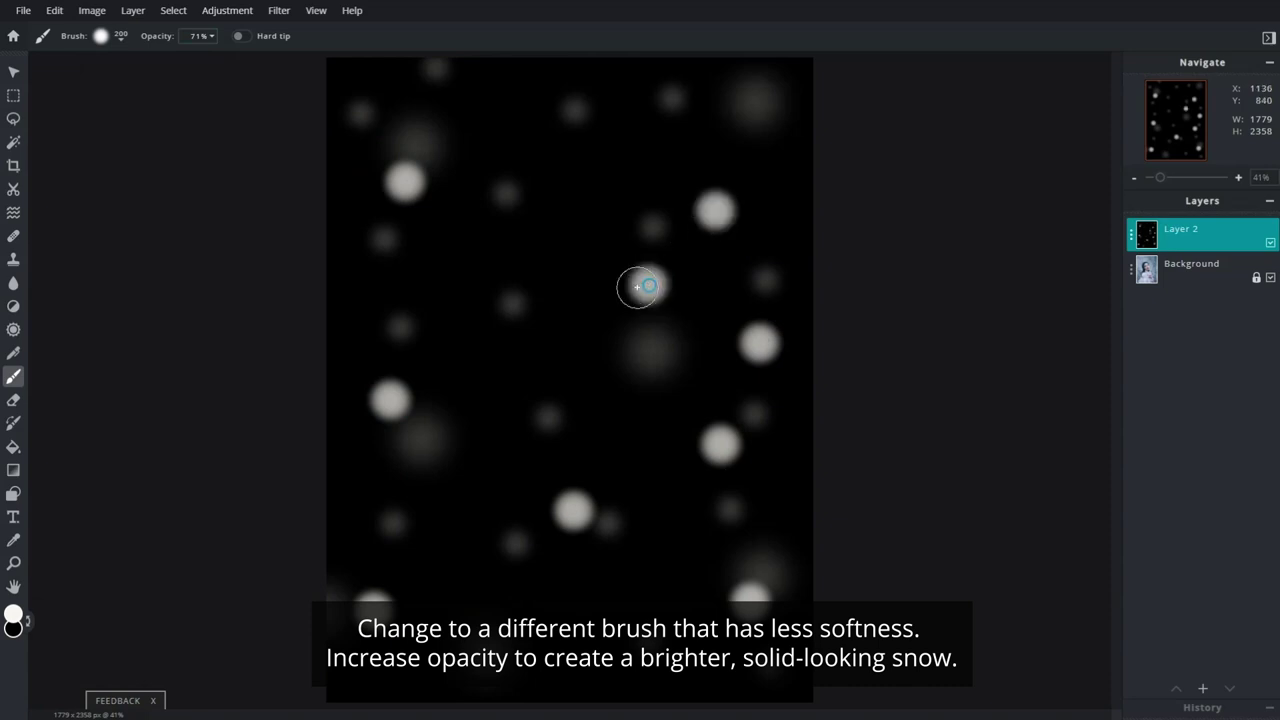
{"action": "left_click", "coordinate": [338, 289]}
{"action": "left_click", "coordinate": [469, 68]}
{"action": "left_click", "coordinate": [735, 116]}
{"action": "left_click", "coordinate": [535, 672]}
{"action": "left_click", "coordinate": [415, 517]}
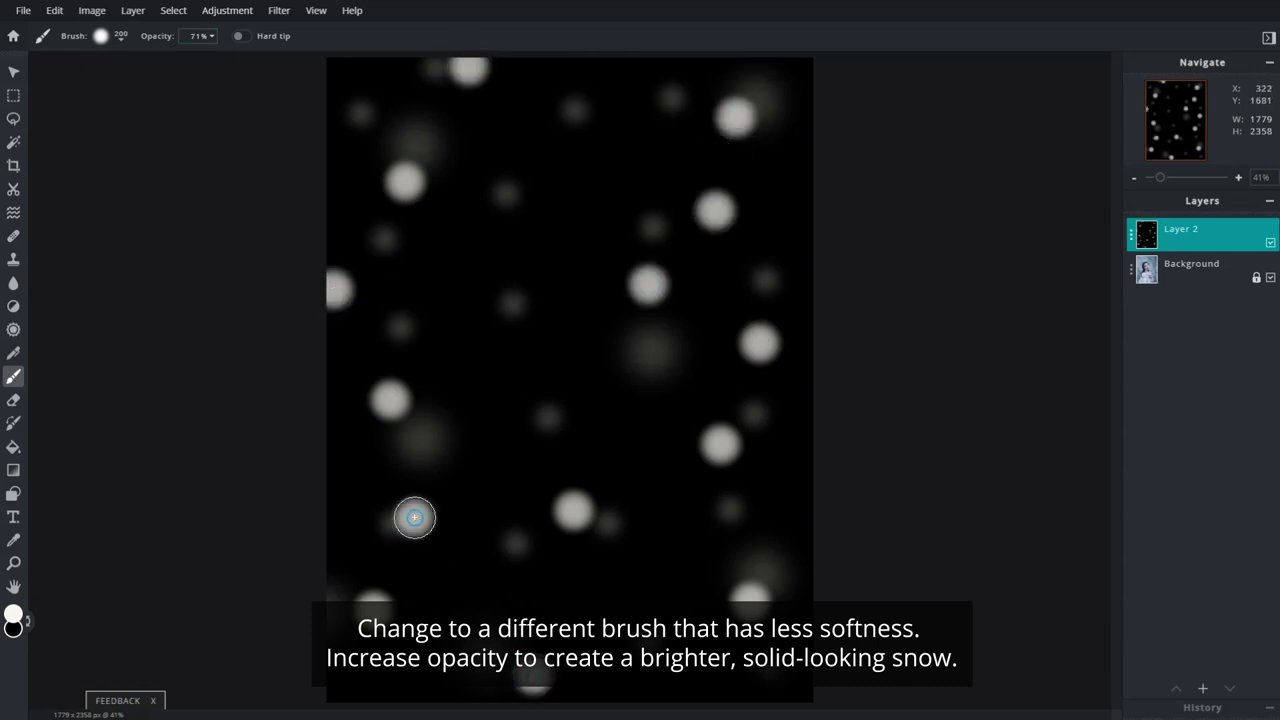
Step: Add ten medium snow dots across the canvas with the 150px brush
{"action": "left_click", "coordinate": [121, 38]}
{"action": "left_click", "coordinate": [315, 262]}
{"action": "left_click", "coordinate": [700, 369]}
{"action": "left_click", "coordinate": [662, 584]}
{"action": "left_click", "coordinate": [337, 489]}
{"action": "left_click", "coordinate": [438, 328]}
{"action": "left_click", "coordinate": [384, 228]}
{"action": "left_click", "coordinate": [388, 88]}
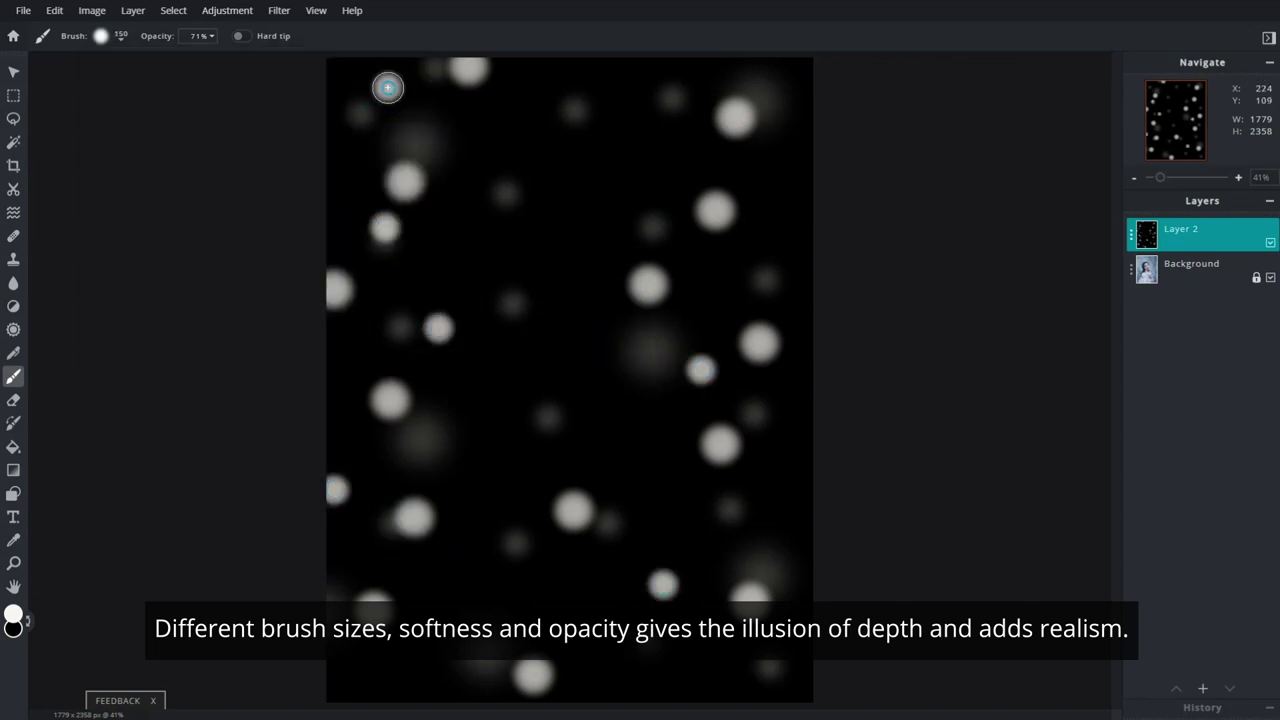
{"action": "left_click", "coordinate": [663, 73]}
{"action": "left_click", "coordinate": [618, 180]}
{"action": "left_click", "coordinate": [495, 438]}
{"action": "left_click", "coordinate": [509, 603]}
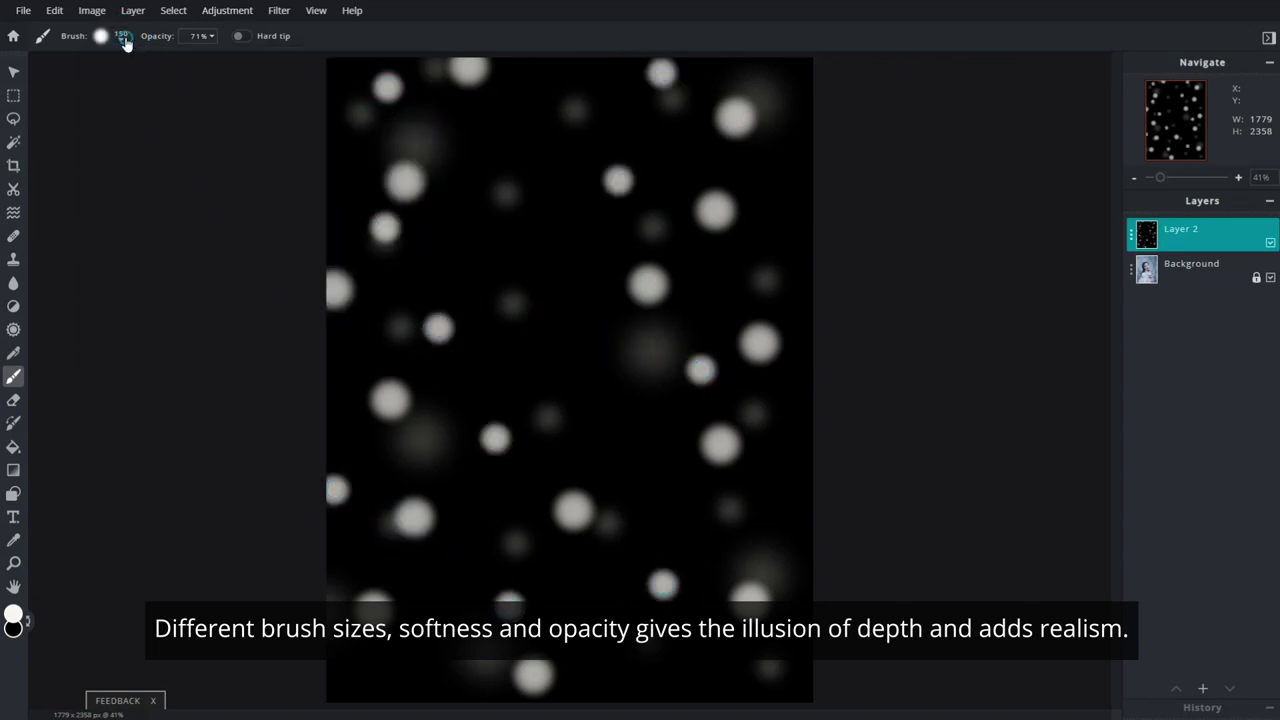
Step: Add seven small snow dots with the 100px soft brush
{"action": "left_click", "coordinate": [124, 40]}
{"action": "left_click", "coordinate": [289, 259]}
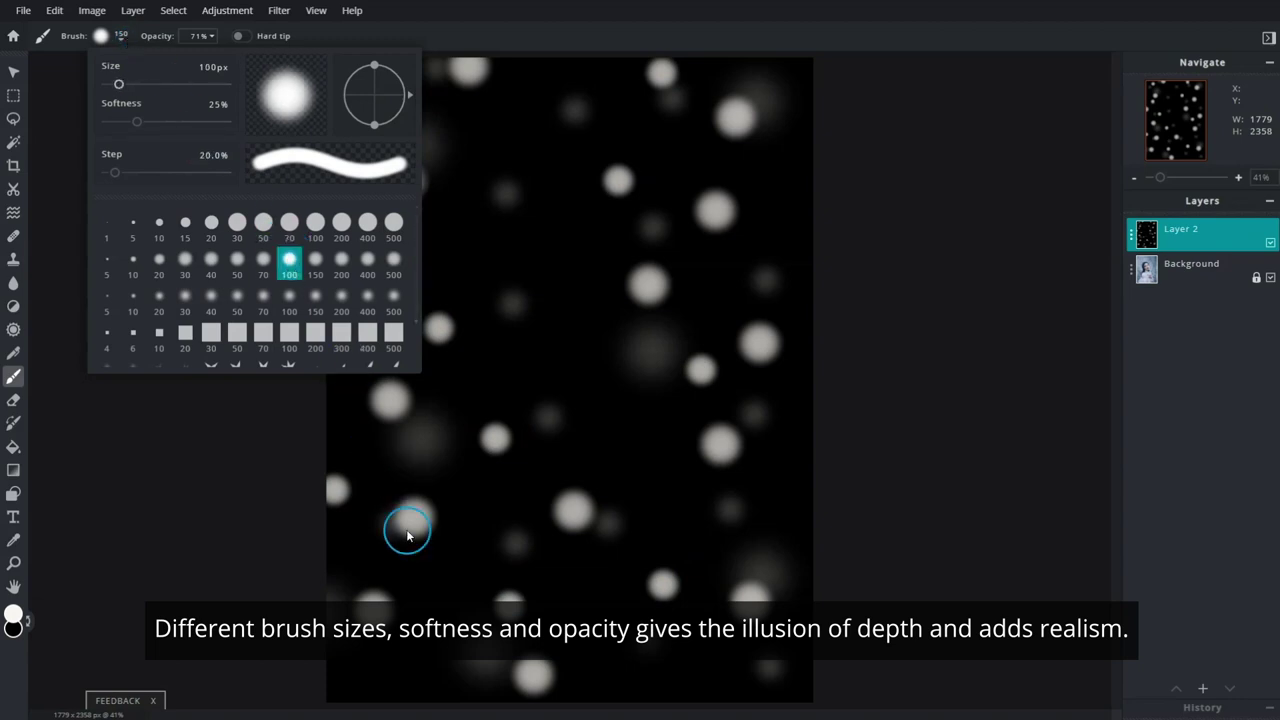
{"action": "left_click", "coordinate": [415, 548]}
{"action": "left_click", "coordinate": [674, 525]}
{"action": "left_click", "coordinate": [792, 493]}
{"action": "left_click", "coordinate": [707, 308]}
{"action": "left_click", "coordinate": [773, 213]}
{"action": "left_click", "coordinate": [426, 279]}
{"action": "left_click", "coordinate": [633, 131]}
{"action": "left_click", "coordinate": [783, 80]}
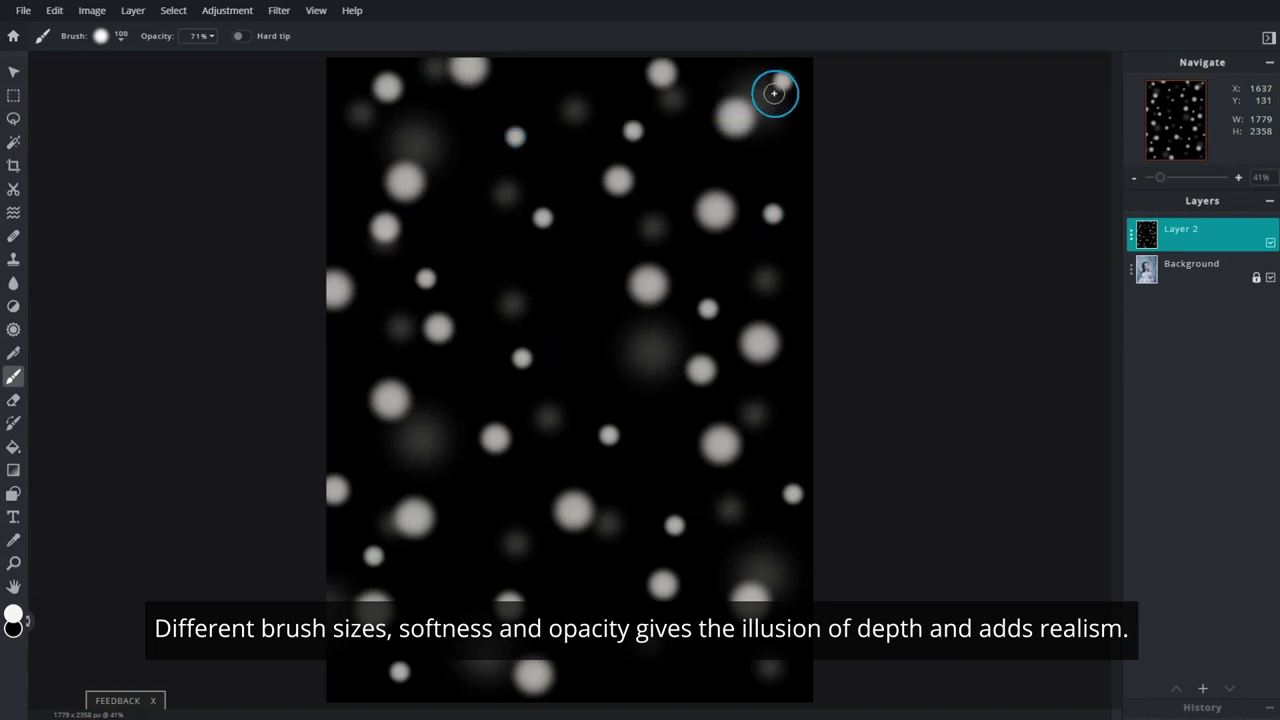
{"action": "left_click", "coordinate": [120, 40]}
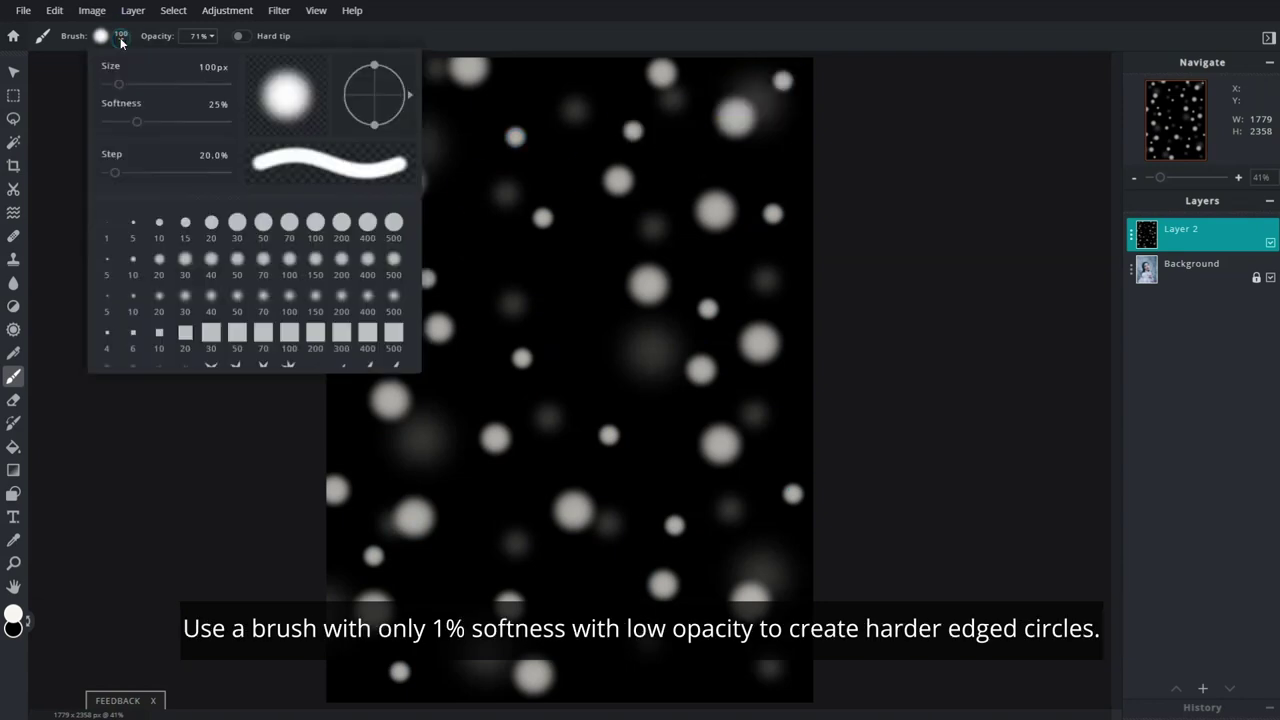
Step: Paint ten faint grey circles with a hard-edged 100px brush at 31% opacity
{"action": "left_click", "coordinate": [315, 222]}
{"action": "left_click", "coordinate": [208, 38]}
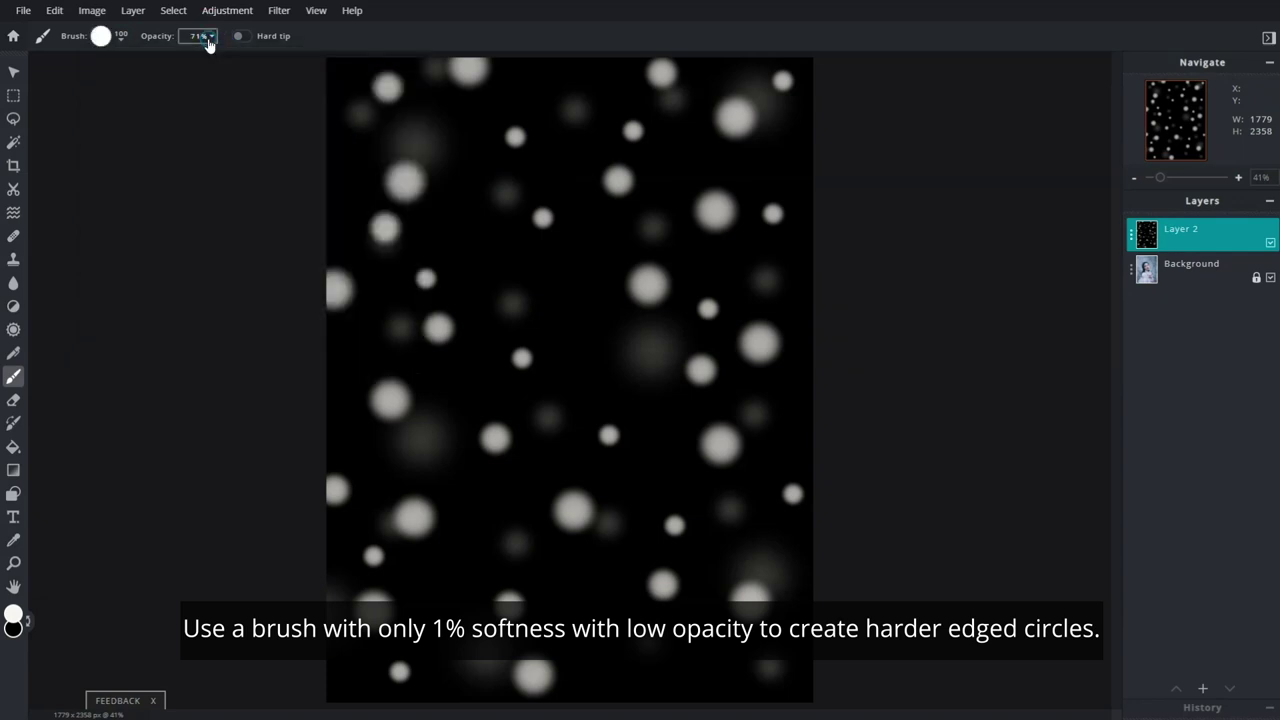
{"action": "left_click_drag", "start_coordinate": [179, 60], "coordinate": [139, 60]}
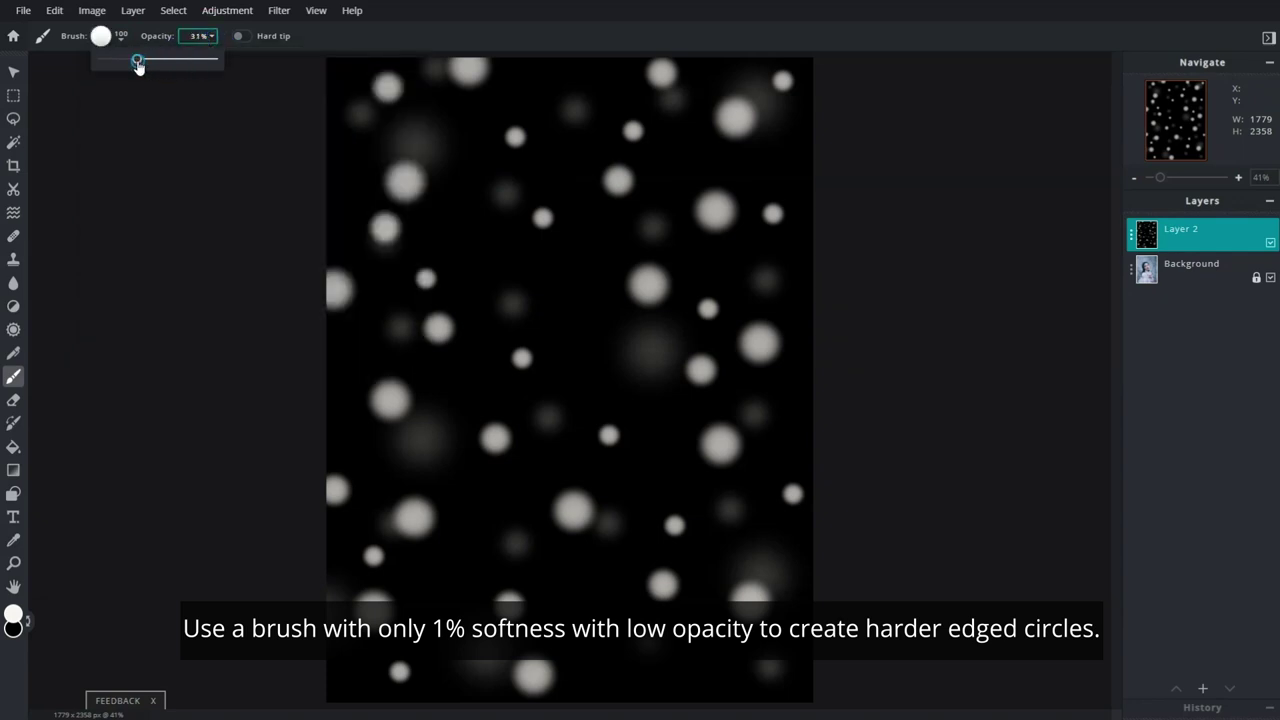
{"action": "left_click", "coordinate": [360, 147]}
{"action": "left_click", "coordinate": [370, 486]}
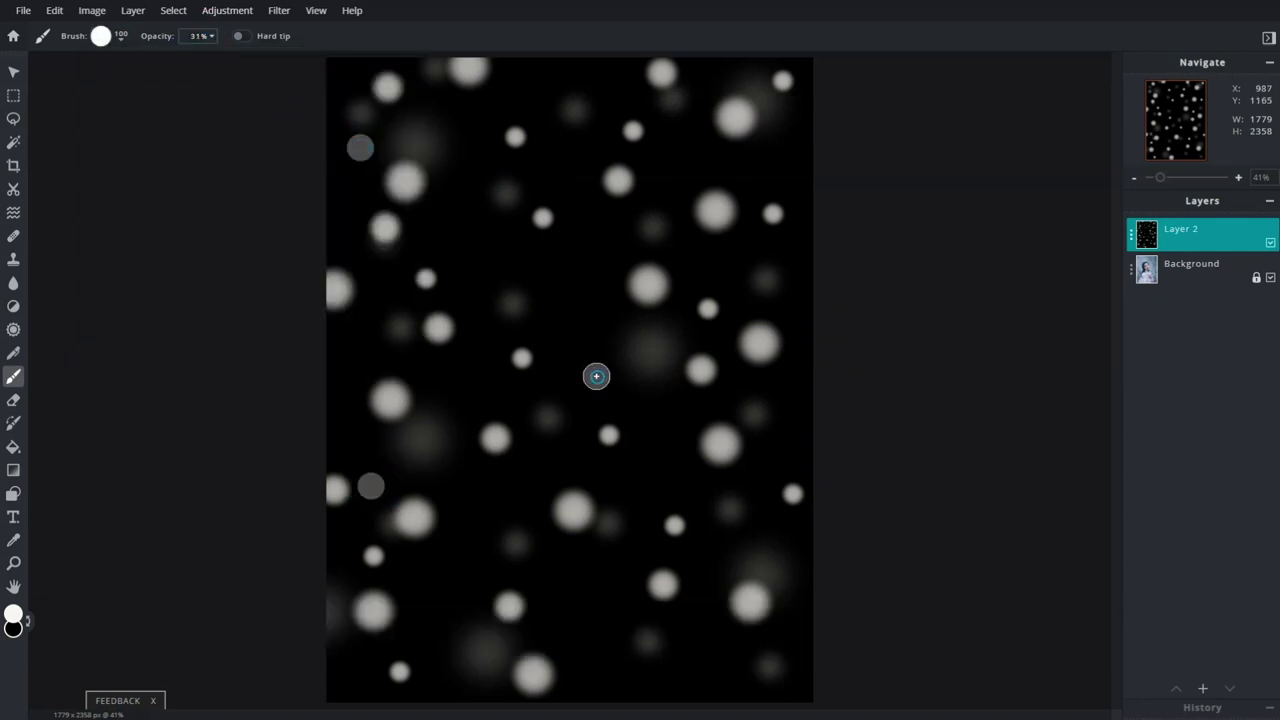
{"action": "left_click", "coordinate": [611, 597]}
{"action": "left_click", "coordinate": [748, 540]}
{"action": "left_click", "coordinate": [763, 393]}
{"action": "left_click", "coordinate": [675, 160]}
{"action": "left_click", "coordinate": [583, 252]}
{"action": "left_click", "coordinate": [478, 234]}
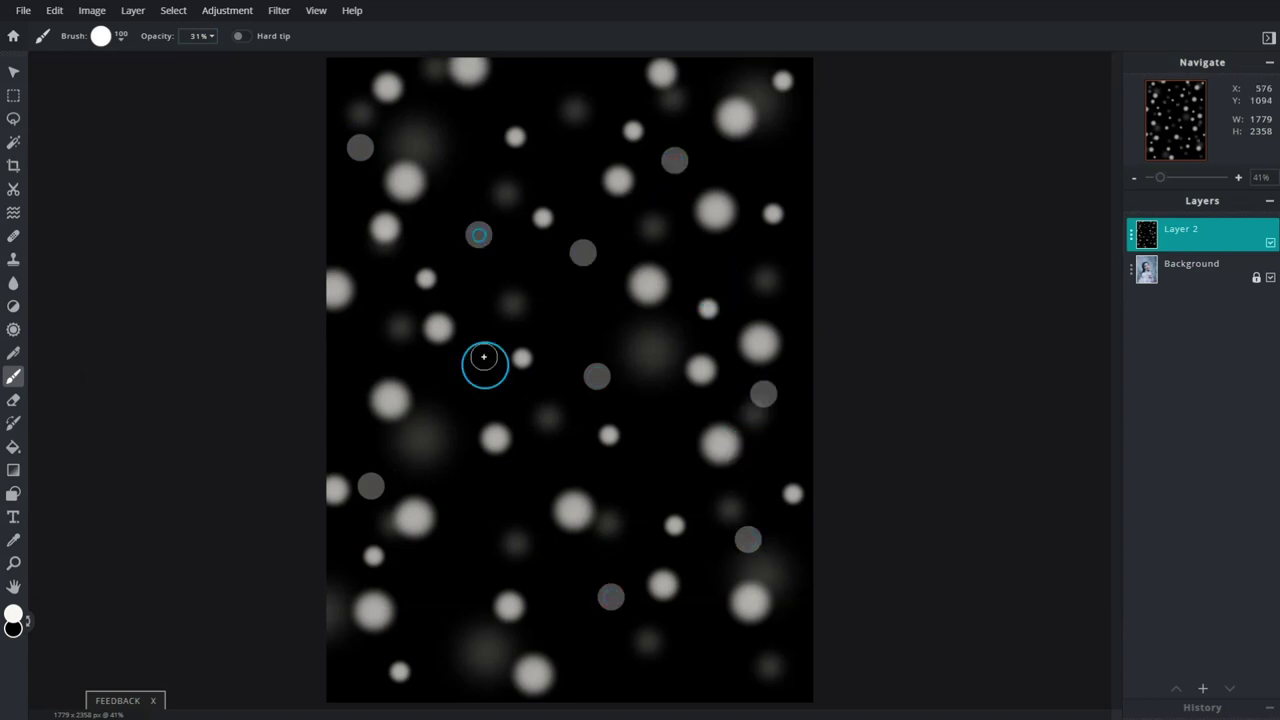
{"action": "left_click", "coordinate": [441, 453]}
{"action": "left_click", "coordinate": [597, 639]}
Step: Add three large faint grey circles with the 200px brush
{"action": "left_click", "coordinate": [121, 41]}
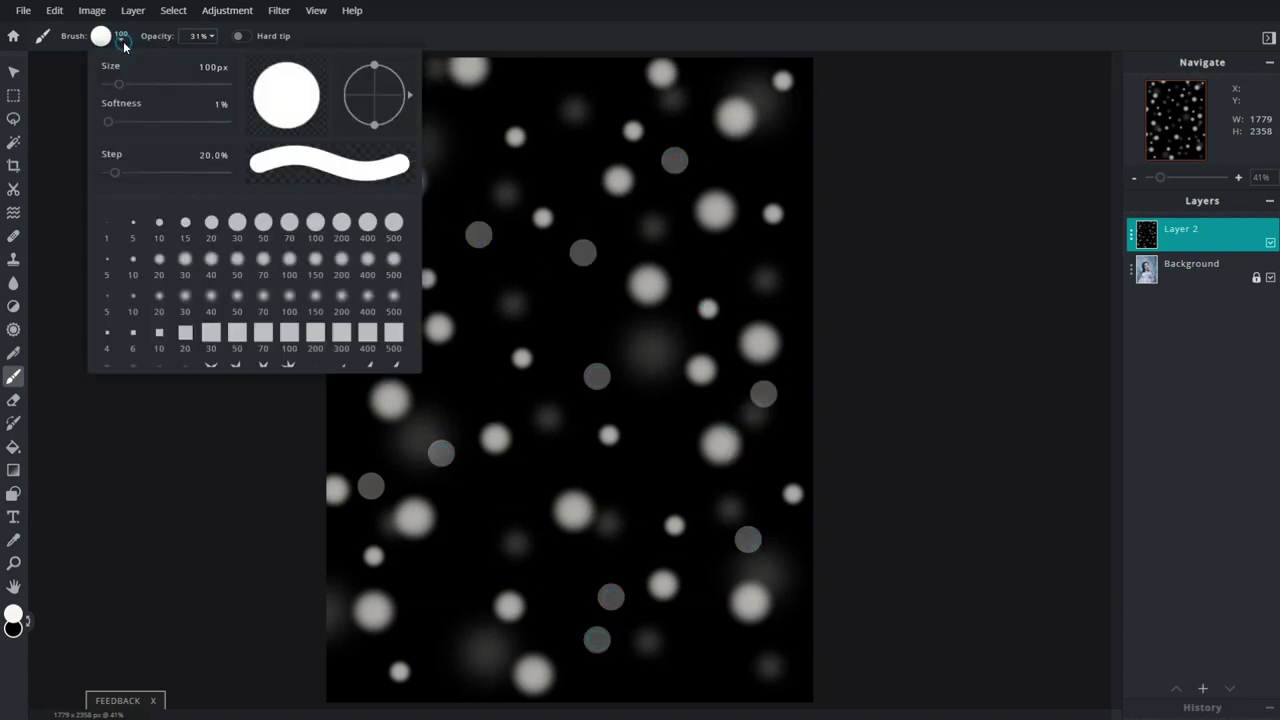
{"action": "left_click", "coordinate": [341, 222]}
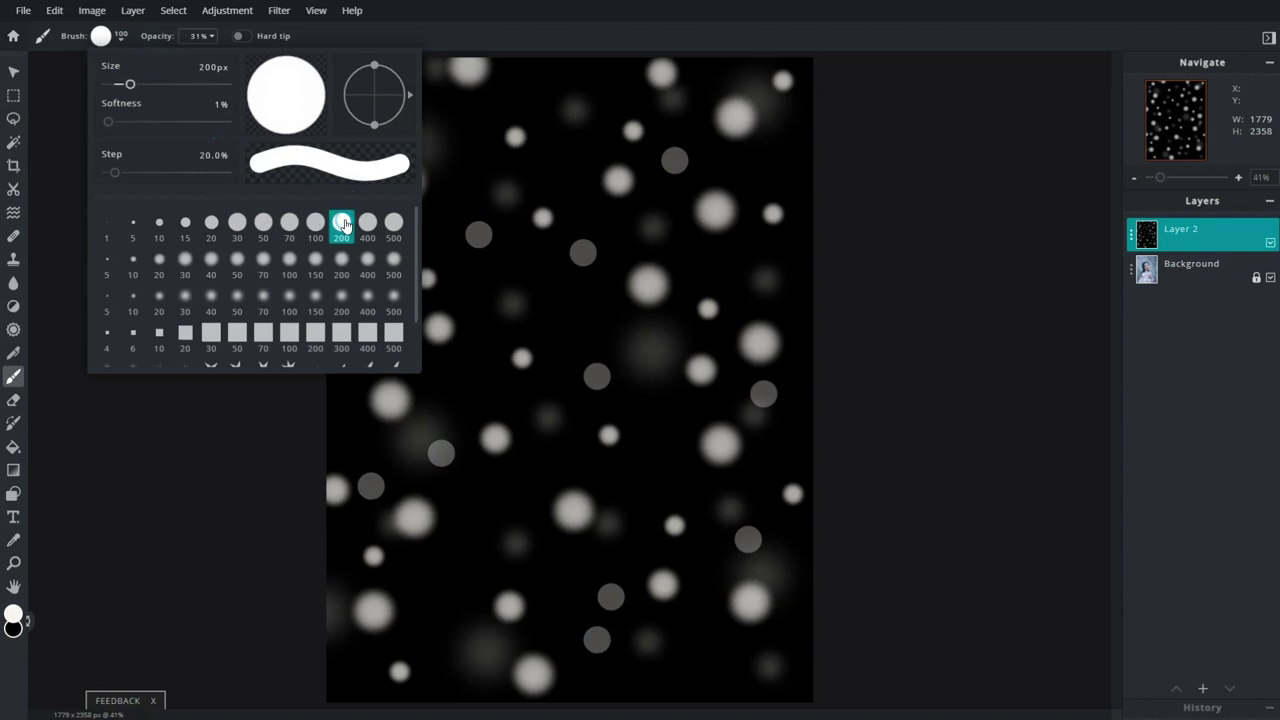
{"action": "left_click", "coordinate": [708, 675]}
{"action": "left_click", "coordinate": [363, 323]}
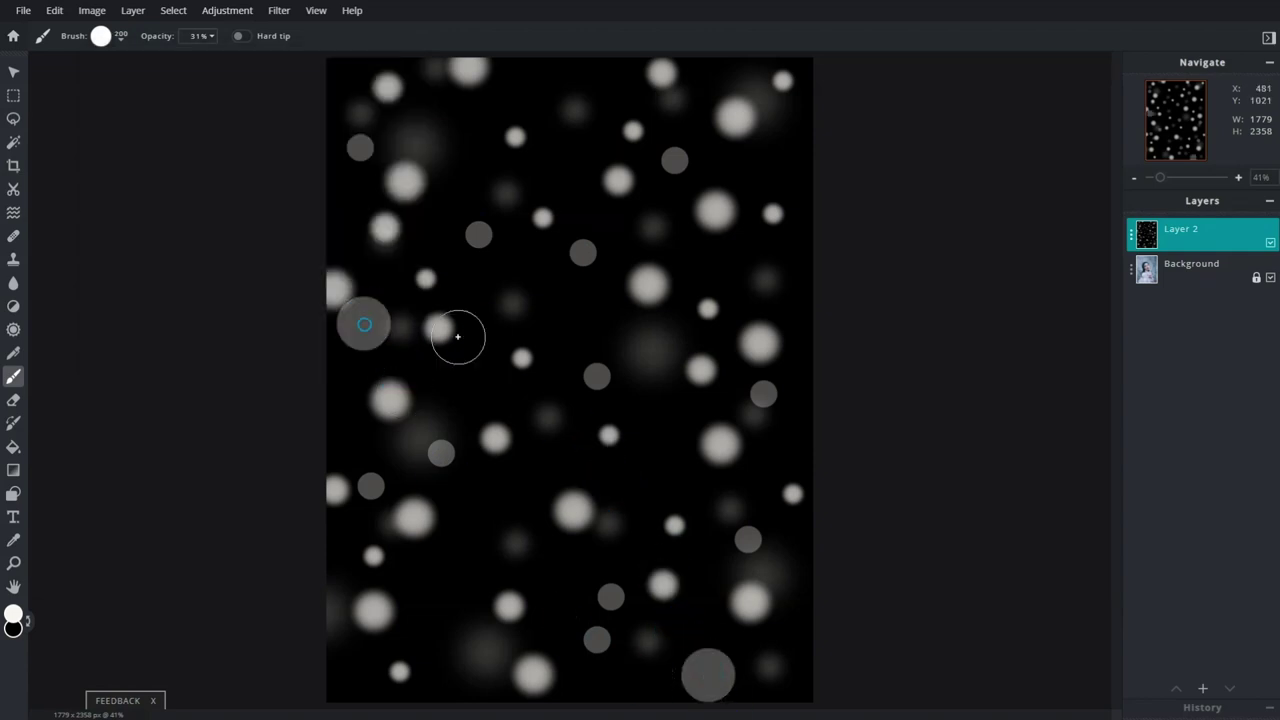
{"action": "left_click", "coordinate": [812, 145]}
{"action": "left_click", "coordinate": [121, 41]}
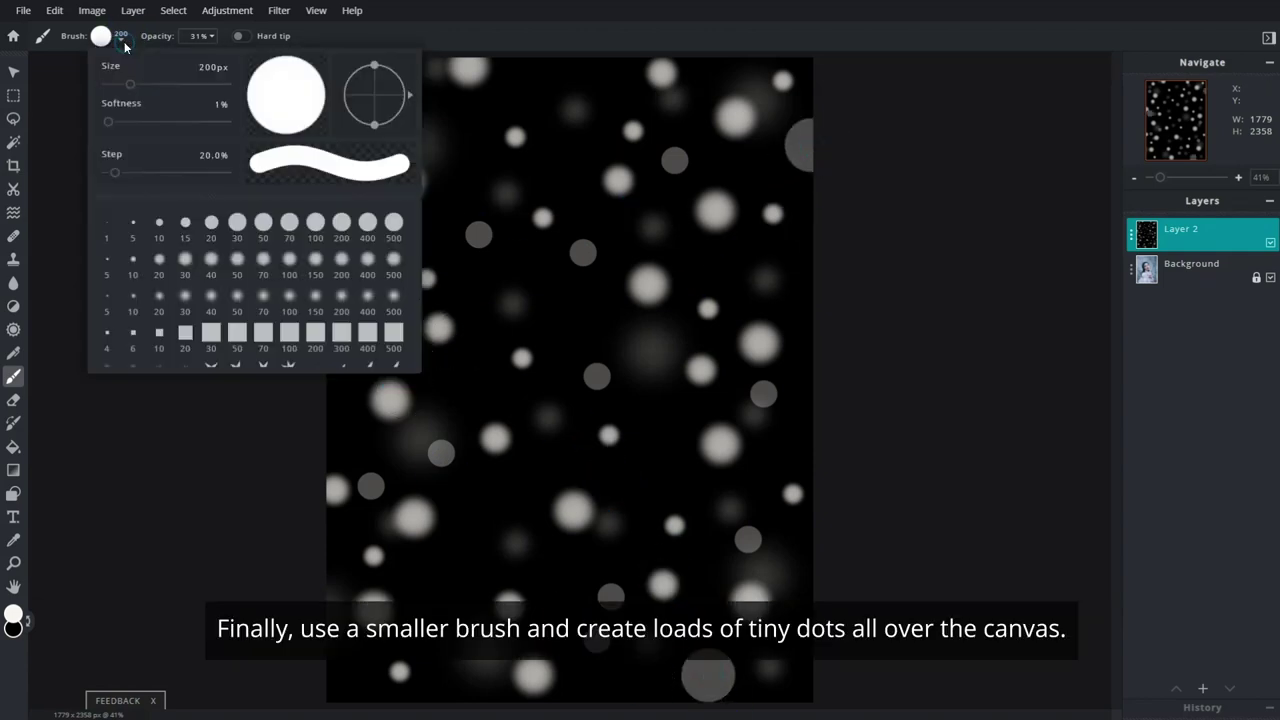
Step: Dot seventeen tiny white specks across the canvas with a 10px brush at 100% opacity
{"action": "left_click", "coordinate": [159, 222]}
{"action": "left_click", "coordinate": [200, 36]}
{"action": "left_click_drag", "start_coordinate": [134, 58], "coordinate": [228, 56]}
{"action": "left_click", "coordinate": [405, 150]}
{"action": "left_click", "coordinate": [422, 248]}
{"action": "left_click", "coordinate": [428, 369]}
{"action": "left_click", "coordinate": [350, 443]}
{"action": "left_click", "coordinate": [363, 526]}
{"action": "left_click", "coordinate": [417, 561]}
{"action": "left_click", "coordinate": [517, 391]}
{"action": "left_click", "coordinate": [560, 330]}
{"action": "left_click", "coordinate": [636, 338]}
{"action": "left_click", "coordinate": [653, 392]}
{"action": "left_click", "coordinate": [722, 405]}
{"action": "left_click", "coordinate": [702, 318]}
{"action": "left_click", "coordinate": [551, 160]}
{"action": "left_click", "coordinate": [500, 80]}
{"action": "left_click", "coordinate": [783, 303]}
{"action": "left_click", "coordinate": [792, 432]}
{"action": "left_click", "coordinate": [466, 489]}
Step: Scatter five more tiny specks with the 5px brush
{"action": "left_click", "coordinate": [120, 36]}
{"action": "left_click", "coordinate": [133, 222]}
{"action": "left_click", "coordinate": [438, 583]}
{"action": "left_click", "coordinate": [515, 522]}
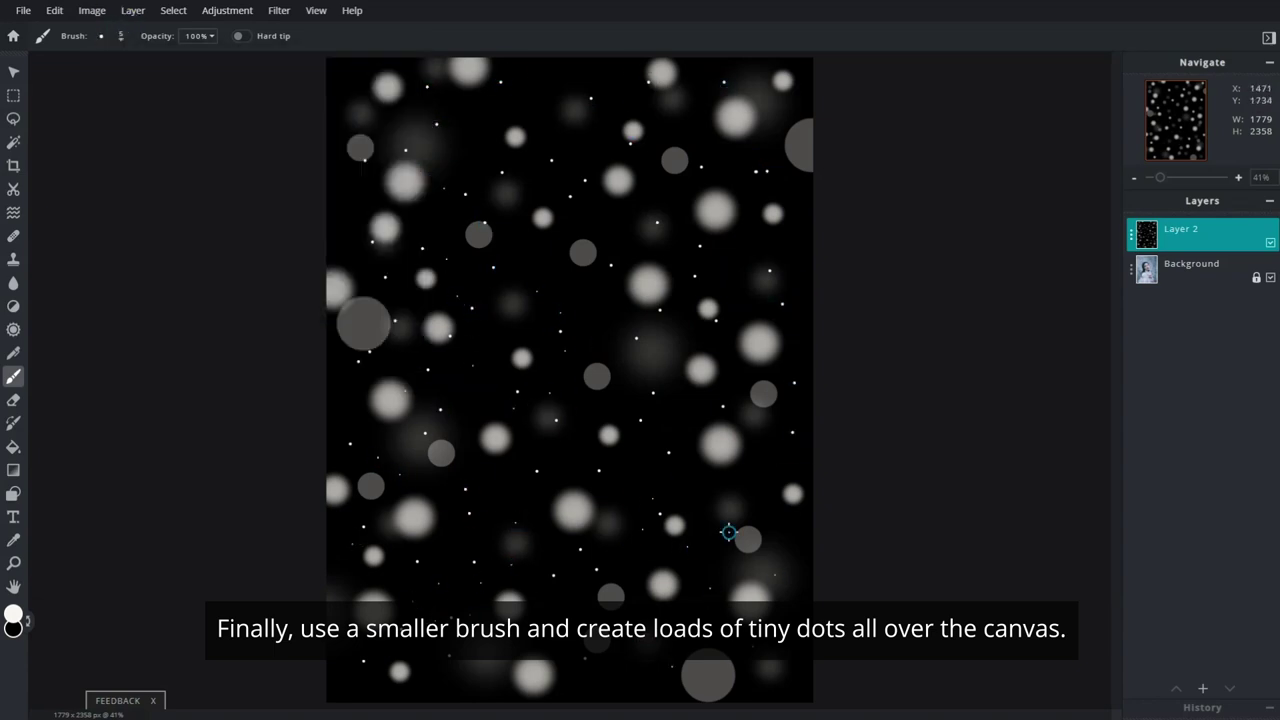
{"action": "left_click", "coordinate": [655, 232]}
{"action": "left_click", "coordinate": [584, 72]}
{"action": "left_click", "coordinate": [502, 286]}
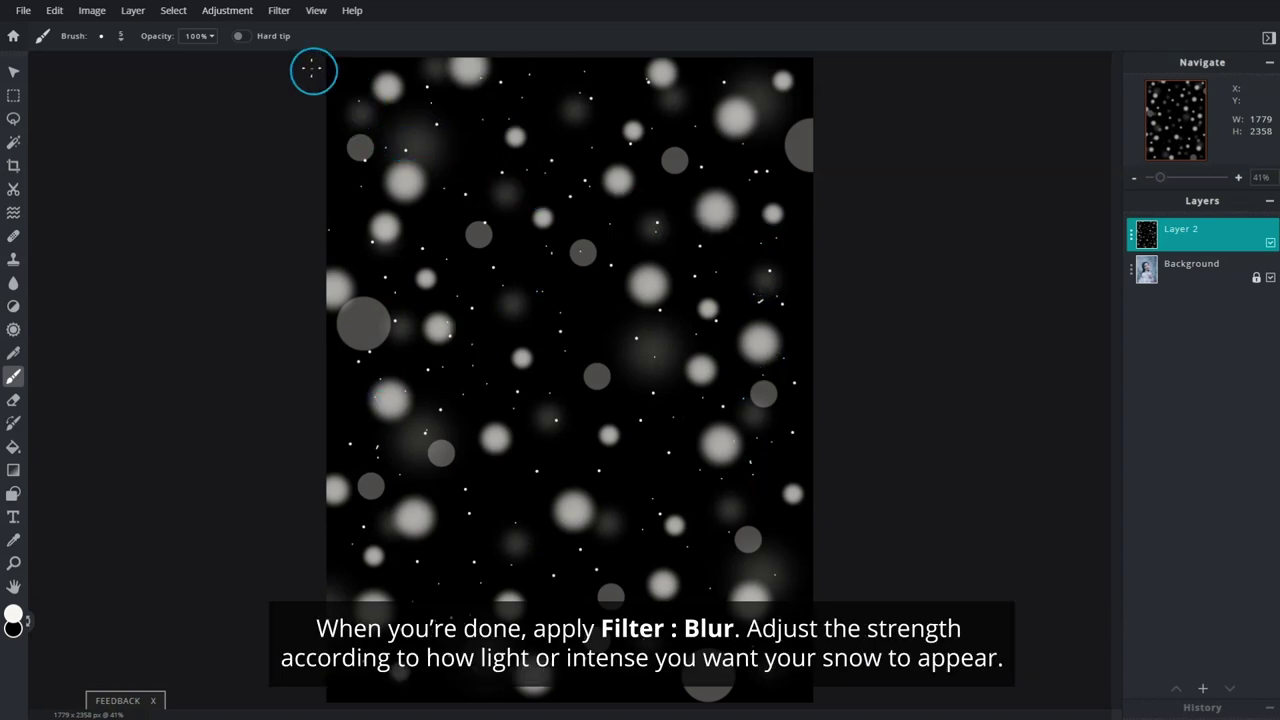
{"action": "left_click", "coordinate": [284, 18]}
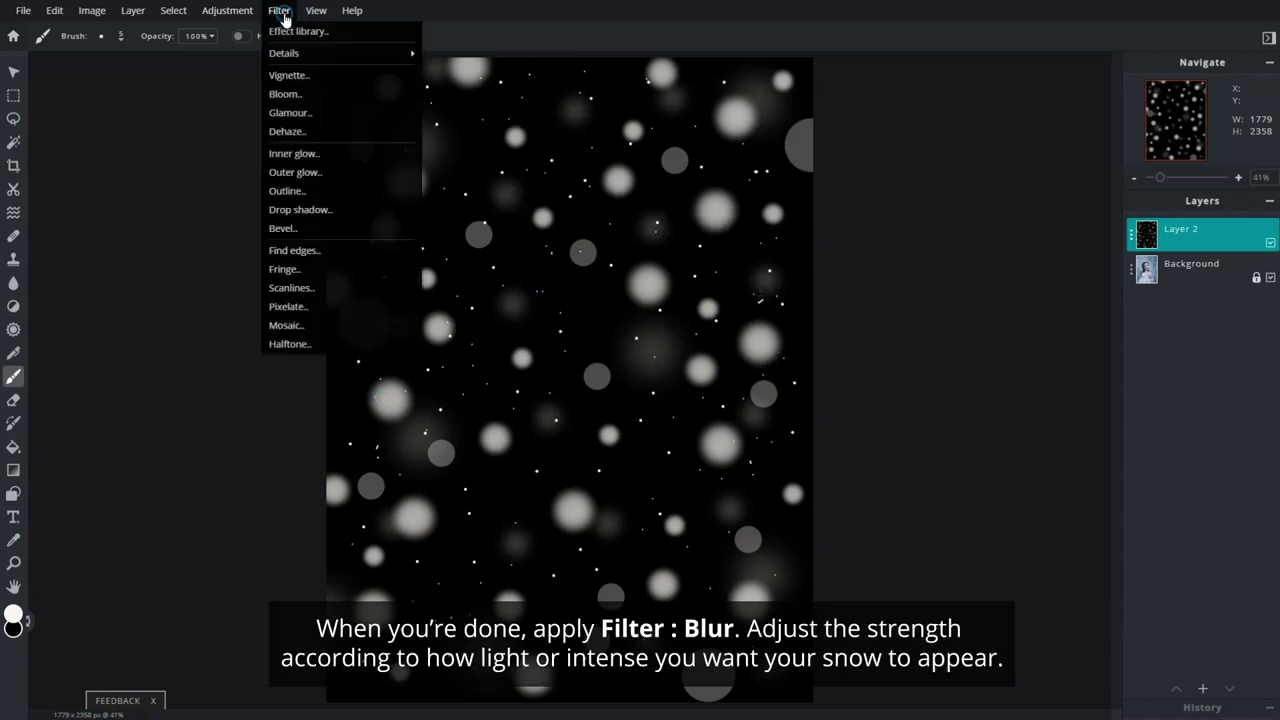
Step: Apply a Blur of amount 12, then a 2% Zoom blur centred at X 50%, Y 38%
{"action": "mouse_move", "coordinate": [300, 53]}
{"action": "left_click", "coordinate": [472, 85]}
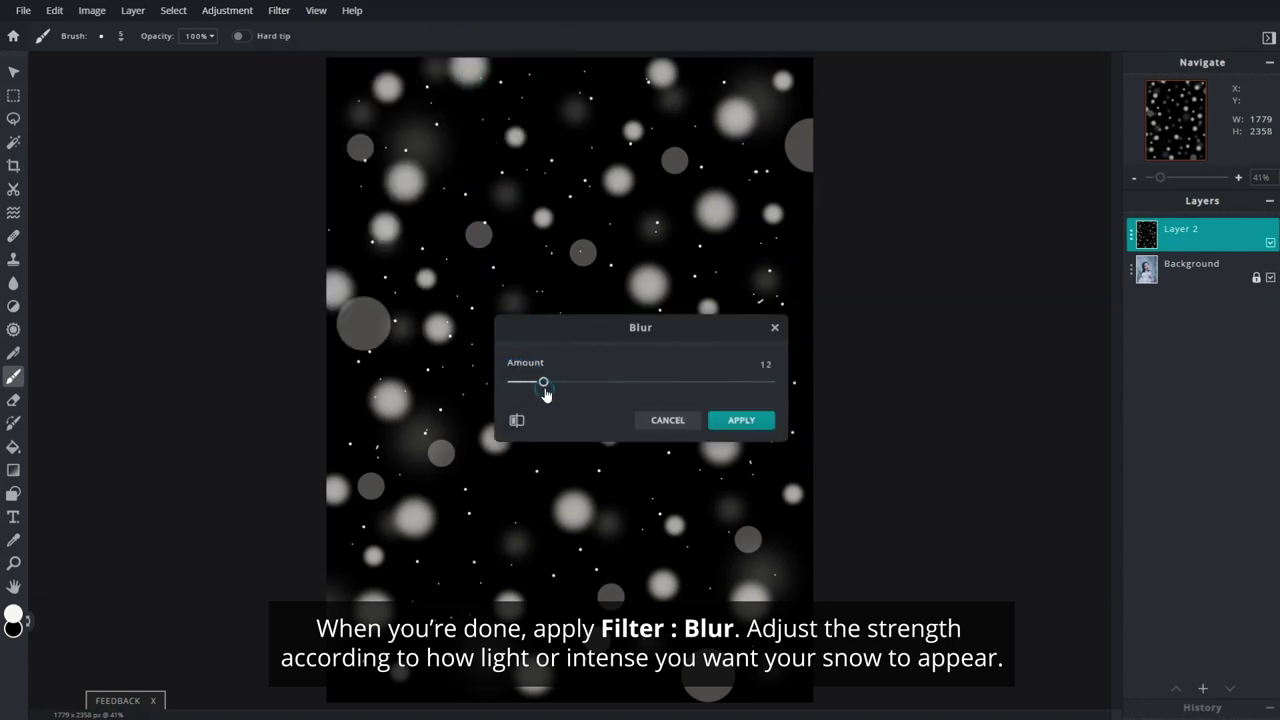
{"action": "left_click", "coordinate": [748, 420]}
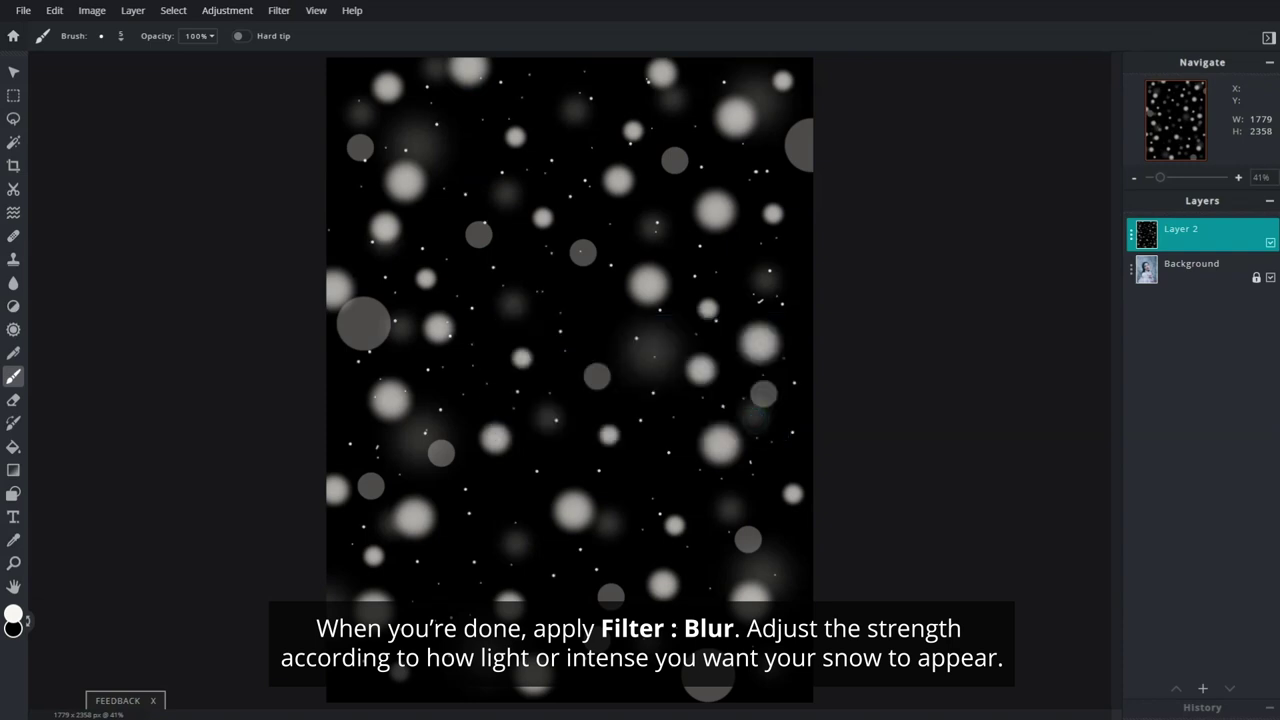
{"action": "left_click", "coordinate": [279, 11]}
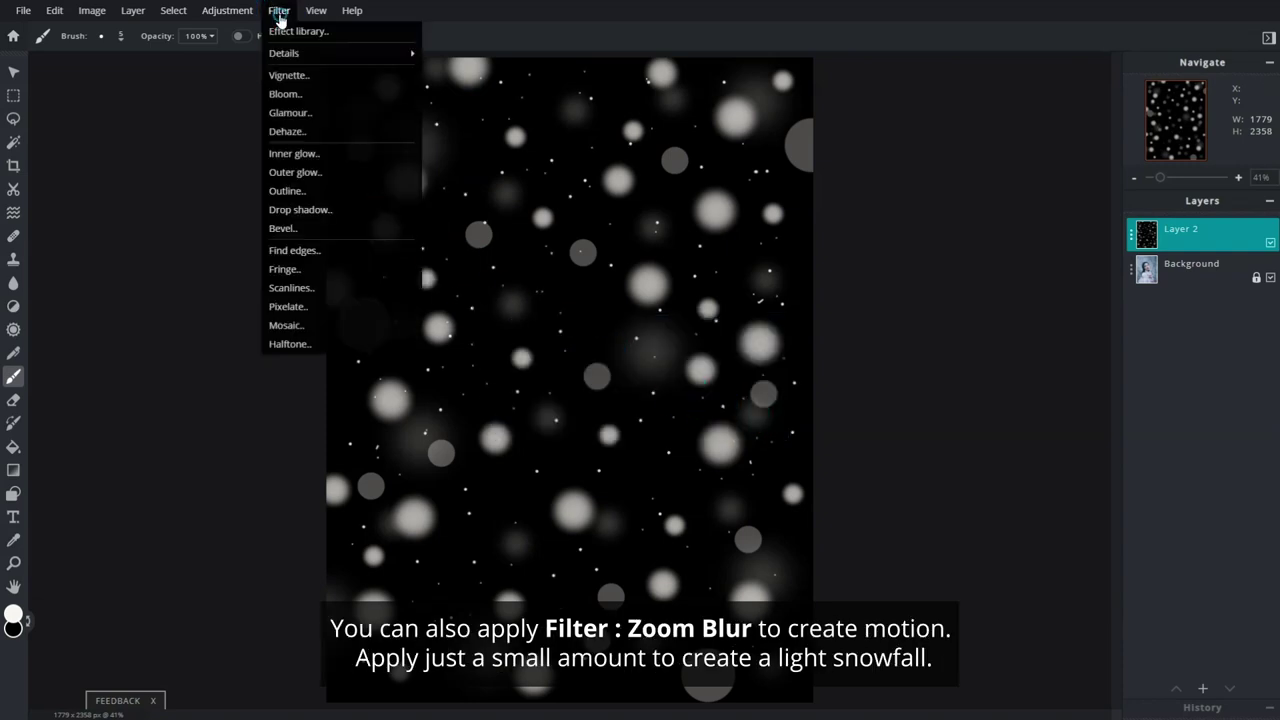
{"action": "mouse_move", "coordinate": [300, 53]}
{"action": "left_click", "coordinate": [485, 123]}
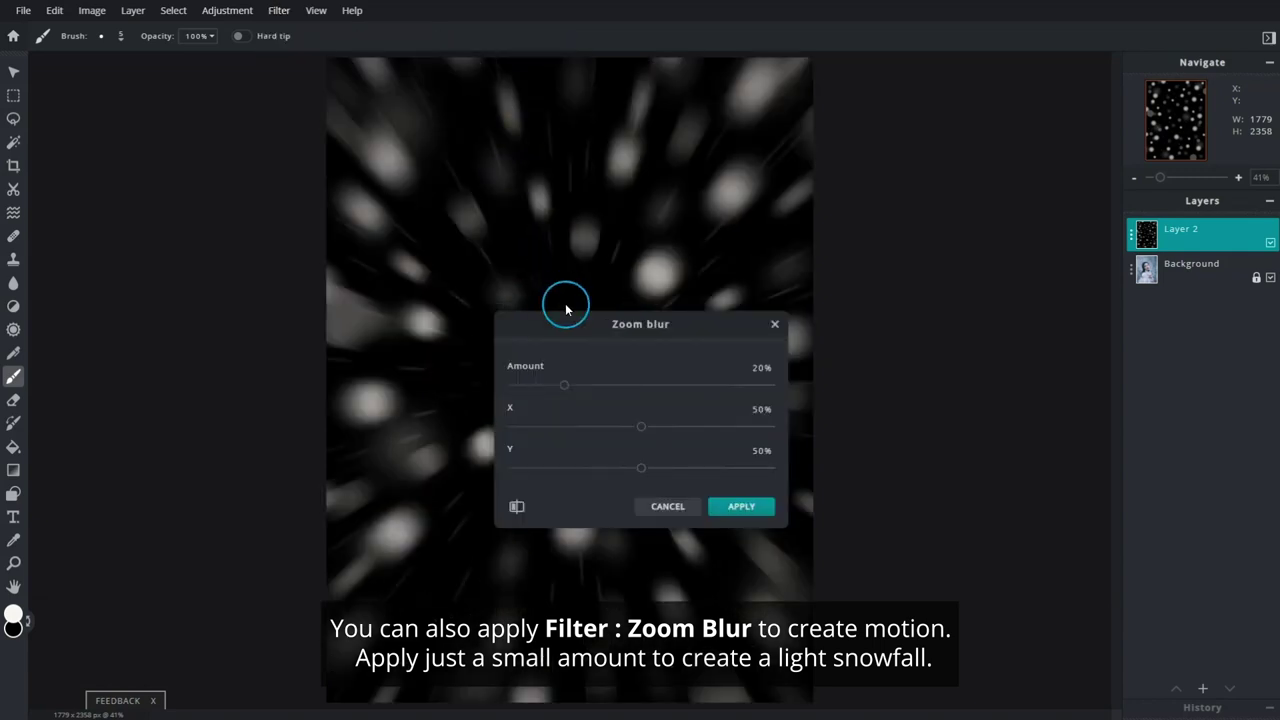
{"action": "left_click_drag", "start_coordinate": [561, 389], "coordinate": [519, 390]}
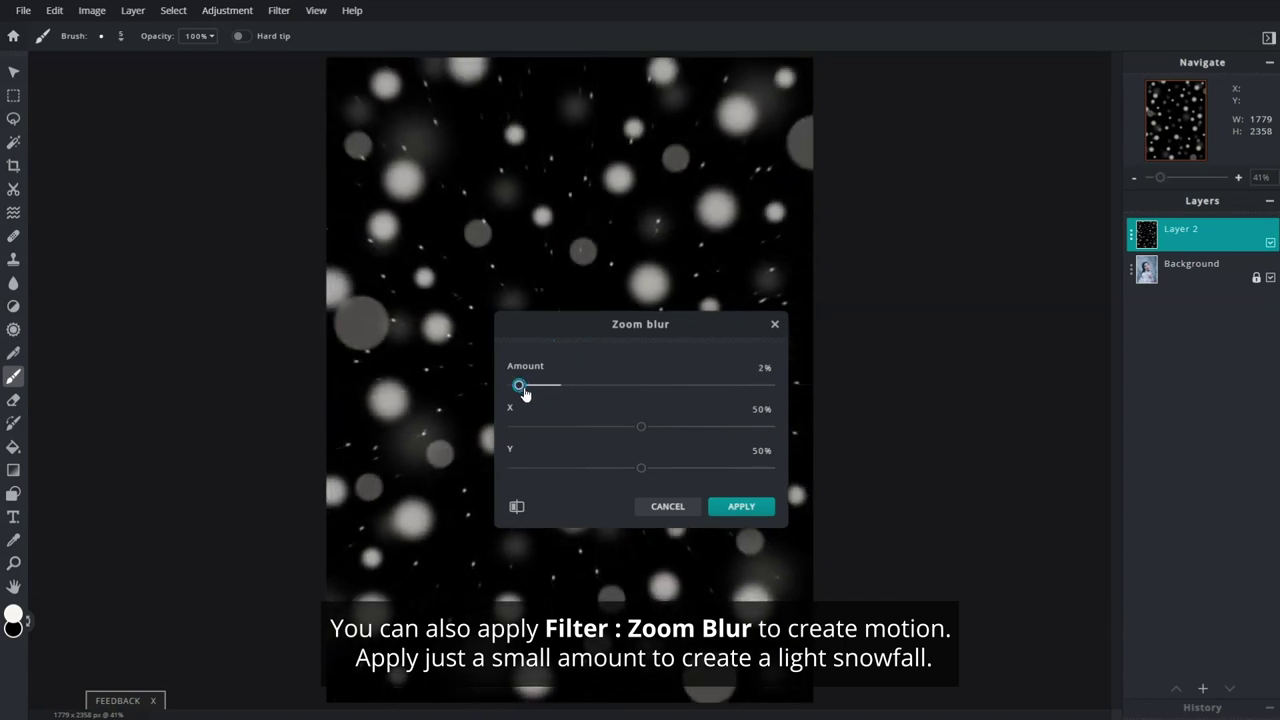
{"action": "left_click_drag", "start_coordinate": [638, 468], "coordinate": [616, 470]}
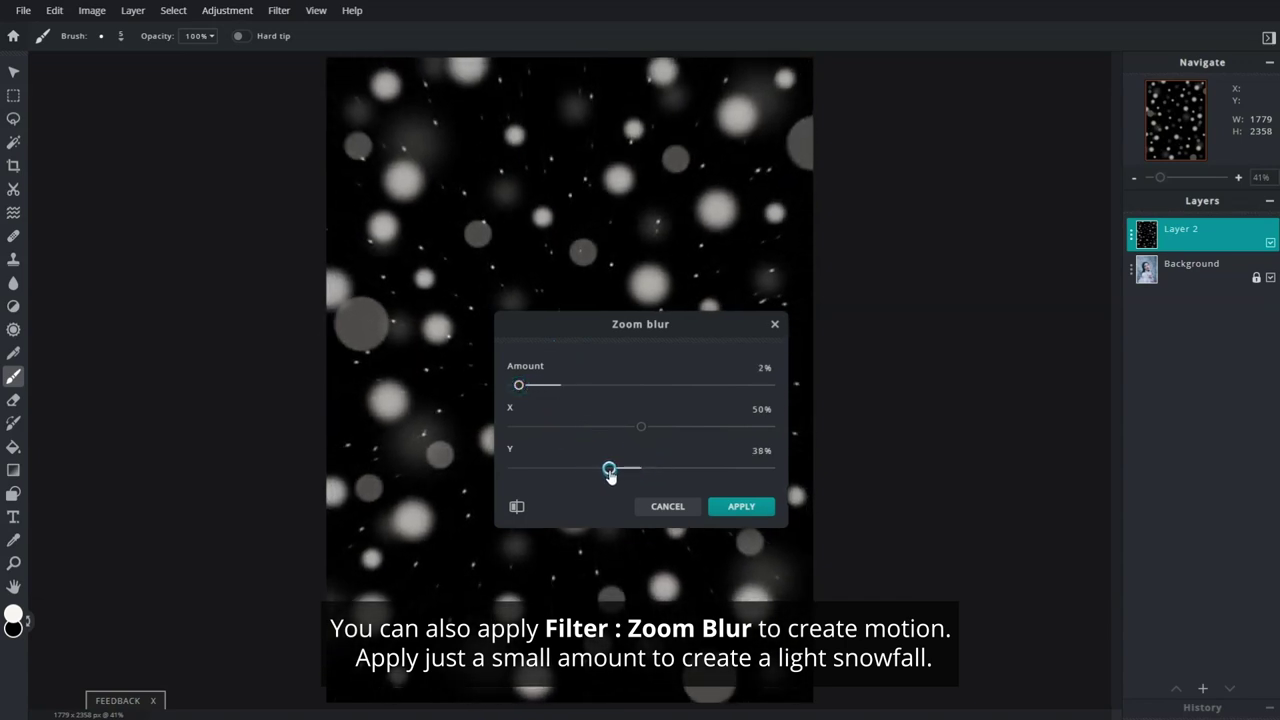
{"action": "left_click", "coordinate": [757, 505]}
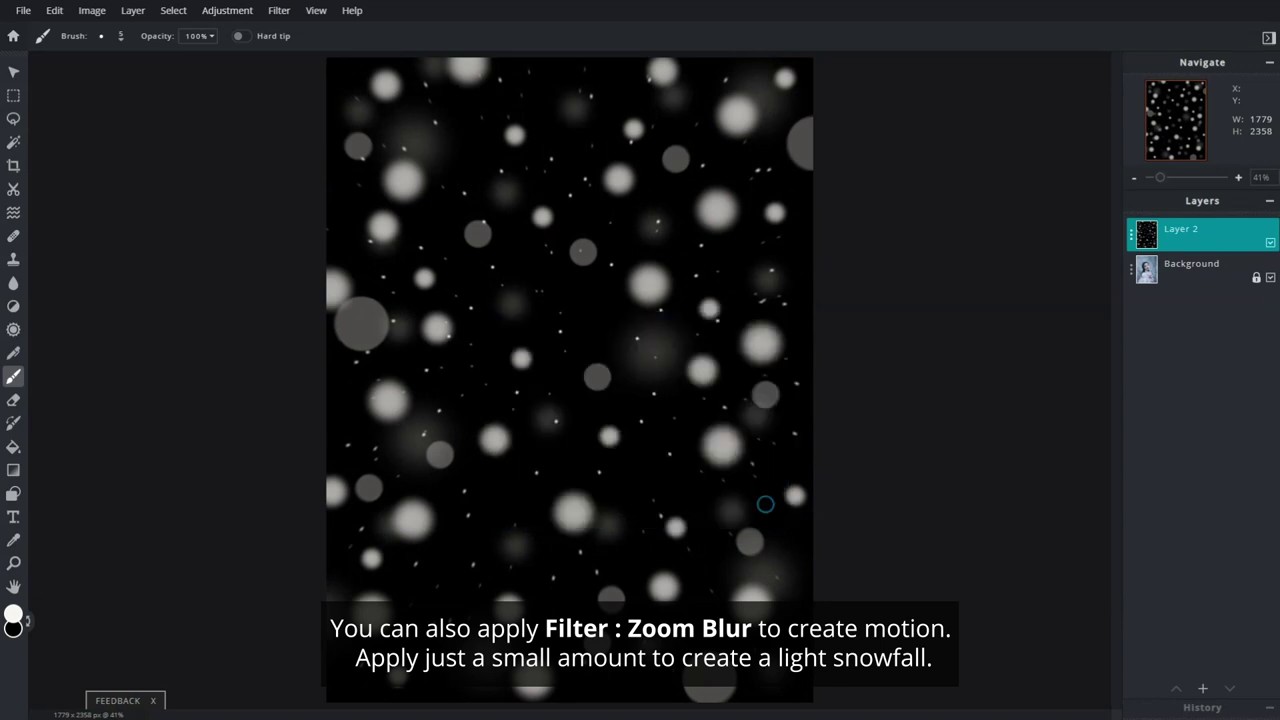
Step: Change Layer 2's blend mode to Screen so the painted snow overlays the portrait
{"action": "left_click", "coordinate": [1131, 241]}
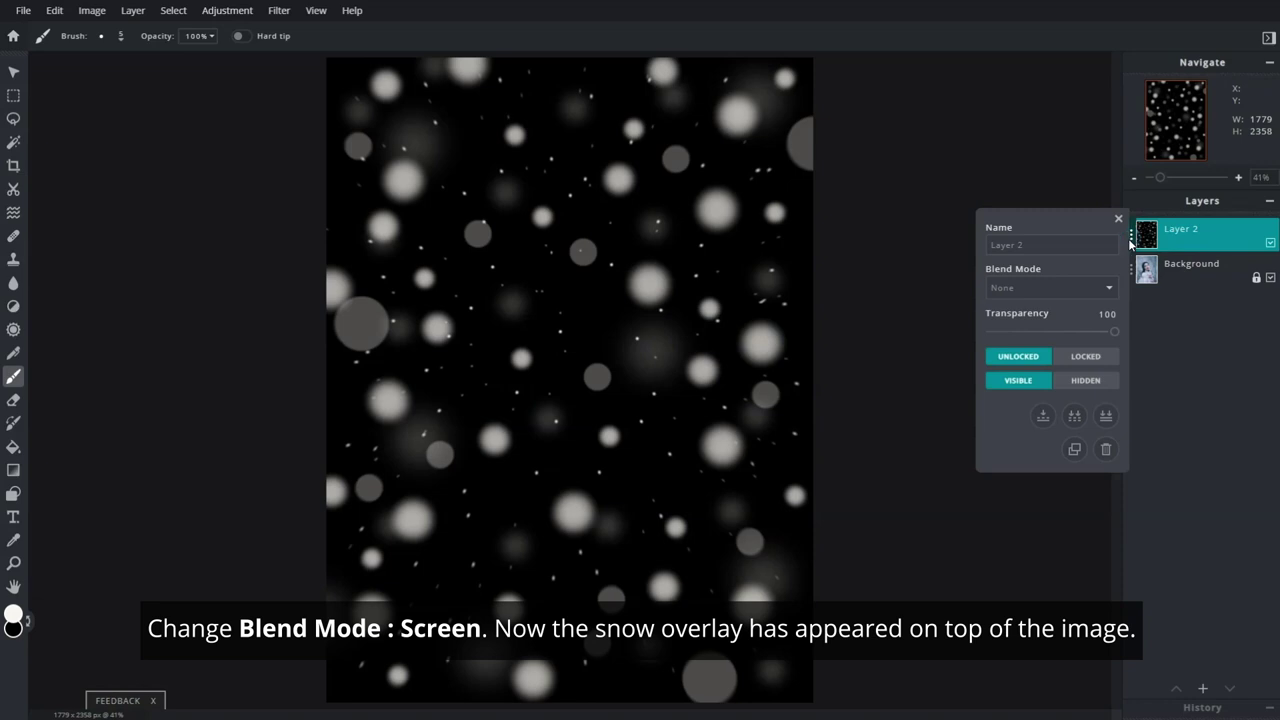
{"action": "left_click", "coordinate": [1108, 288]}
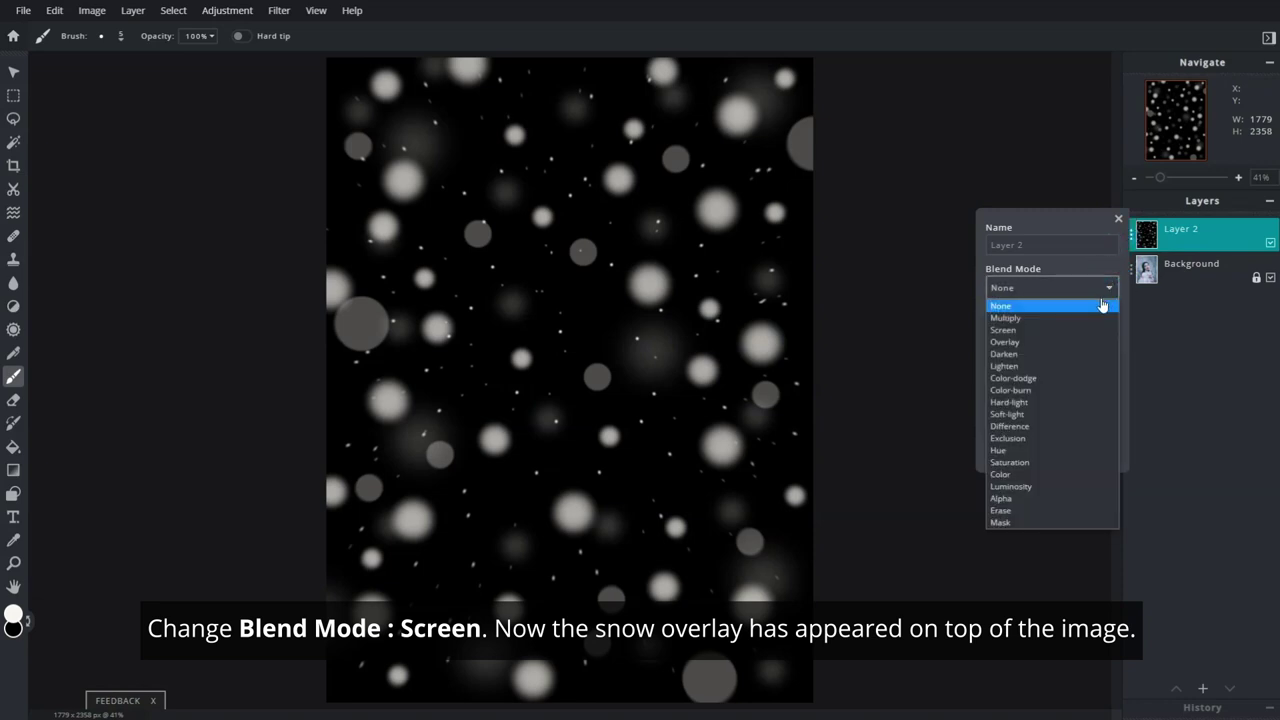
{"action": "left_click", "coordinate": [1090, 330]}
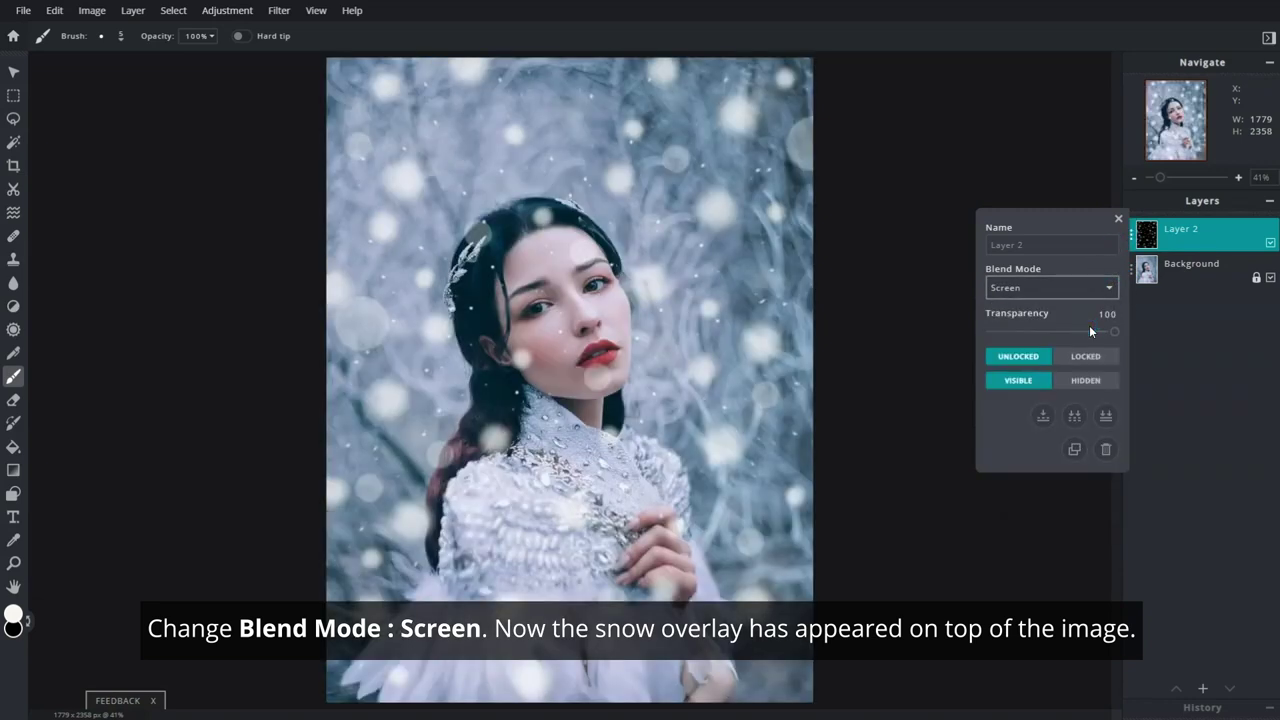
{"action": "left_click", "coordinate": [1117, 219]}
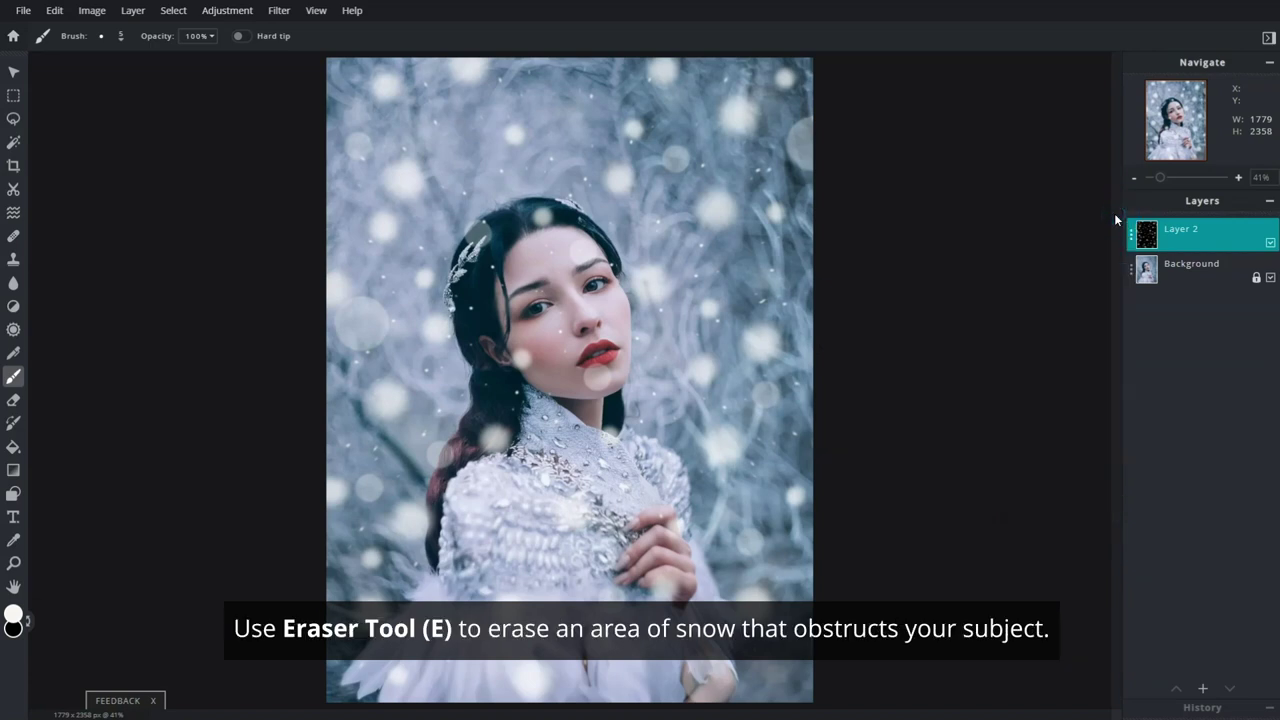
Step: Switch to the Eraser tool with a 100 px brush to remove snow over the subject
{"action": "left_click", "coordinate": [12, 401]}
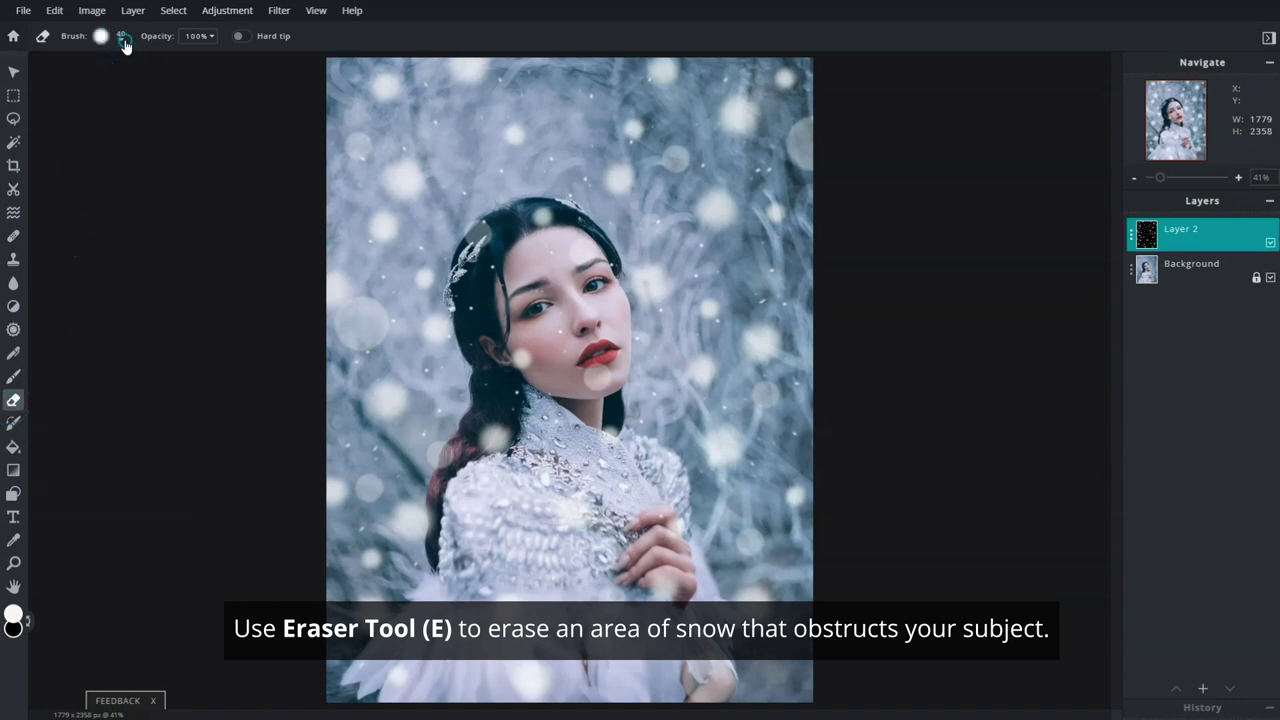
{"action": "left_click", "coordinate": [122, 40]}
{"action": "left_click", "coordinate": [288, 257]}
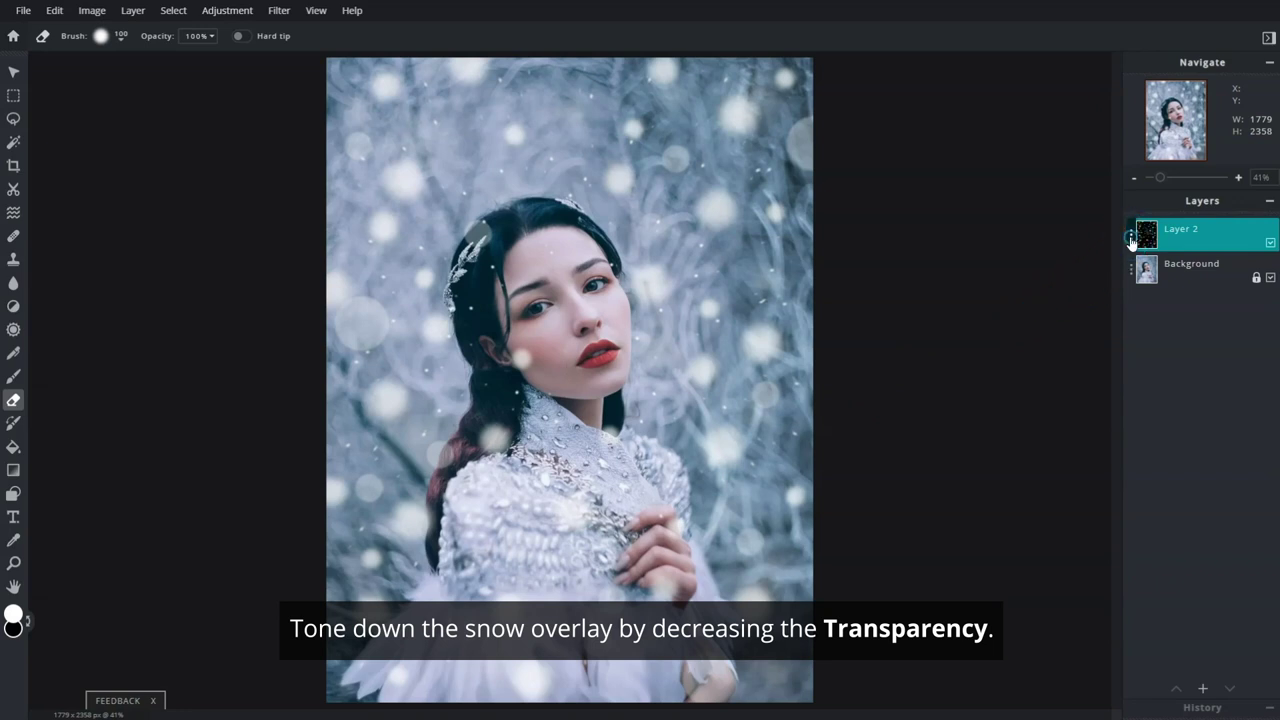
Step: Lower the snow layer's transparency to 74 to soften the snowfall
{"action": "left_click", "coordinate": [1130, 238]}
{"action": "left_click_drag", "start_coordinate": [1107, 335], "coordinate": [1094, 336]}
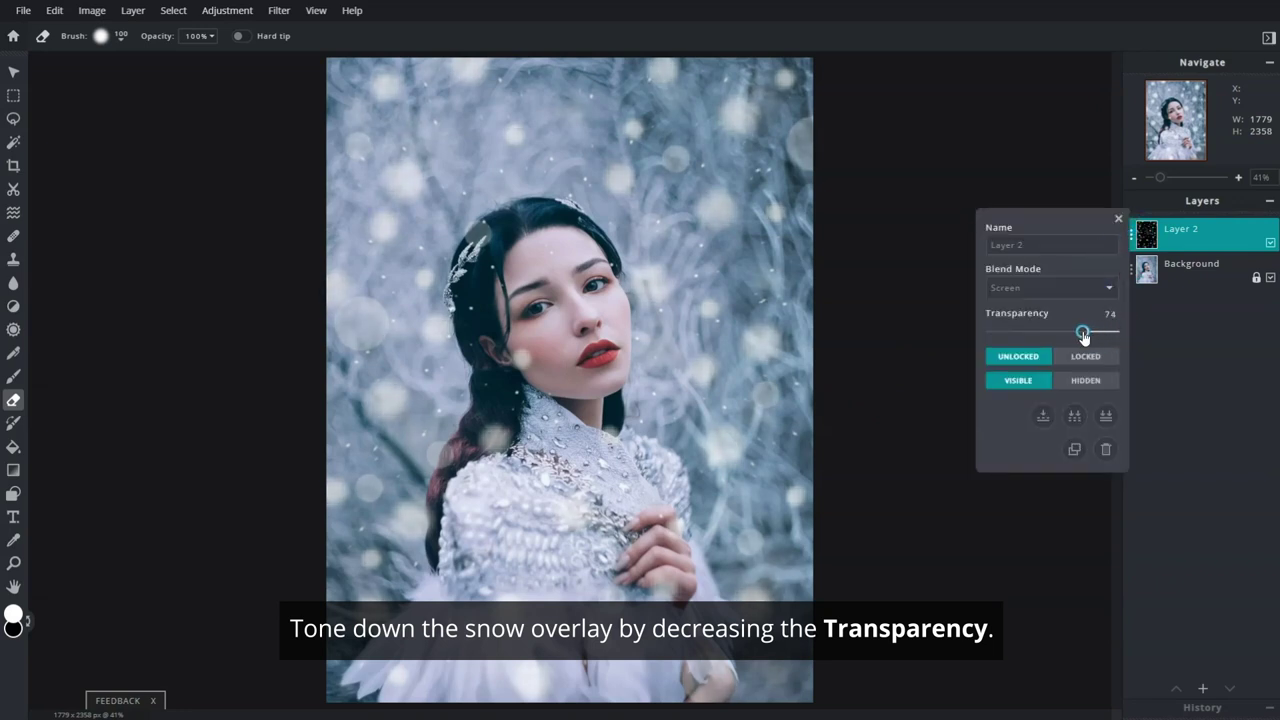
{"action": "left_click", "coordinate": [1118, 224]}
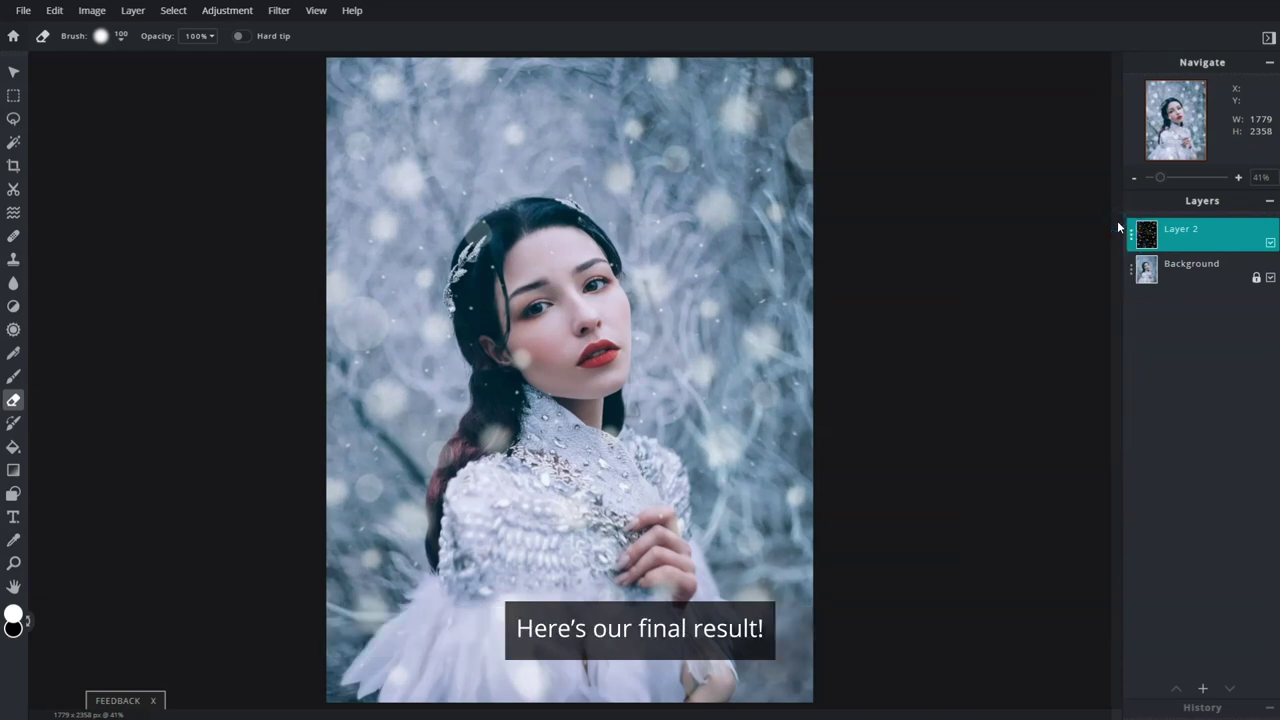